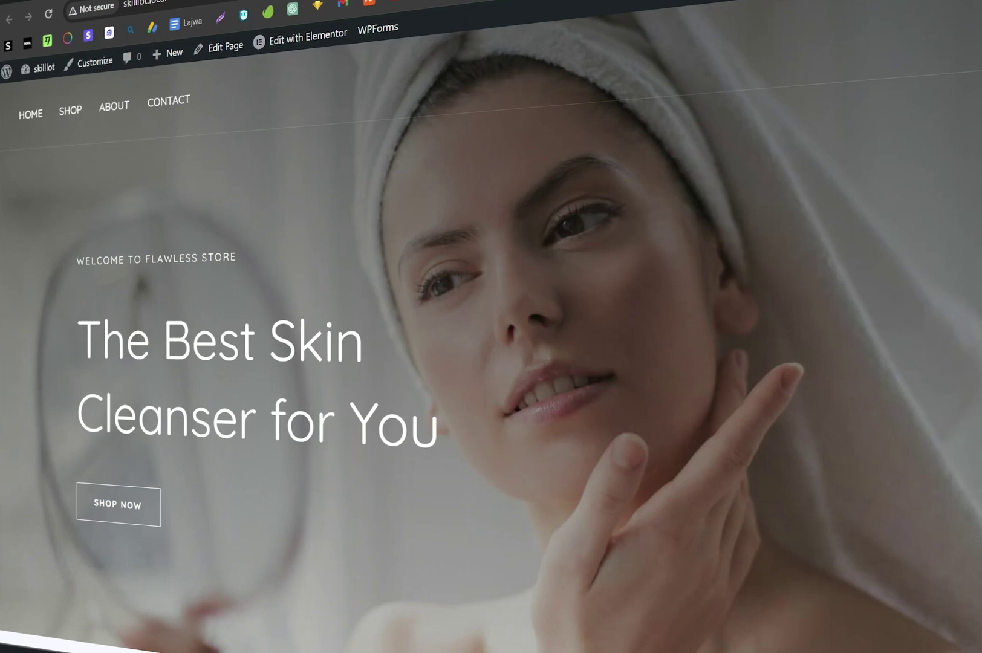
Look through the finished skincare store's home page, from the hero banner down to the Follow Us photo gallery
scroll(491, 326, "down", 10)
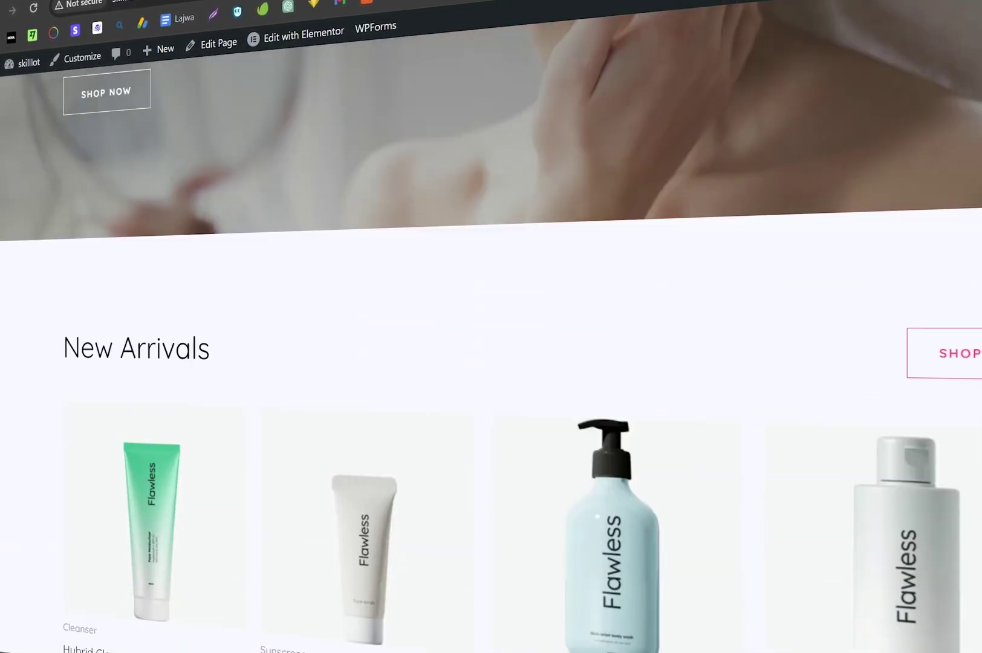
scroll(491, 327, "down", 8)
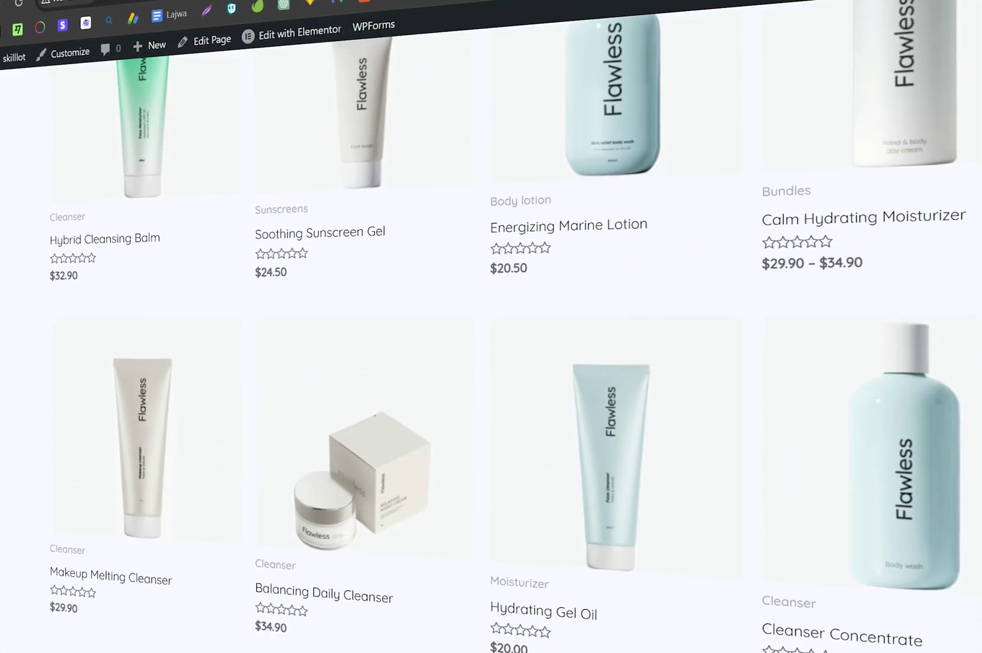
scroll(491, 326, "down", 10)
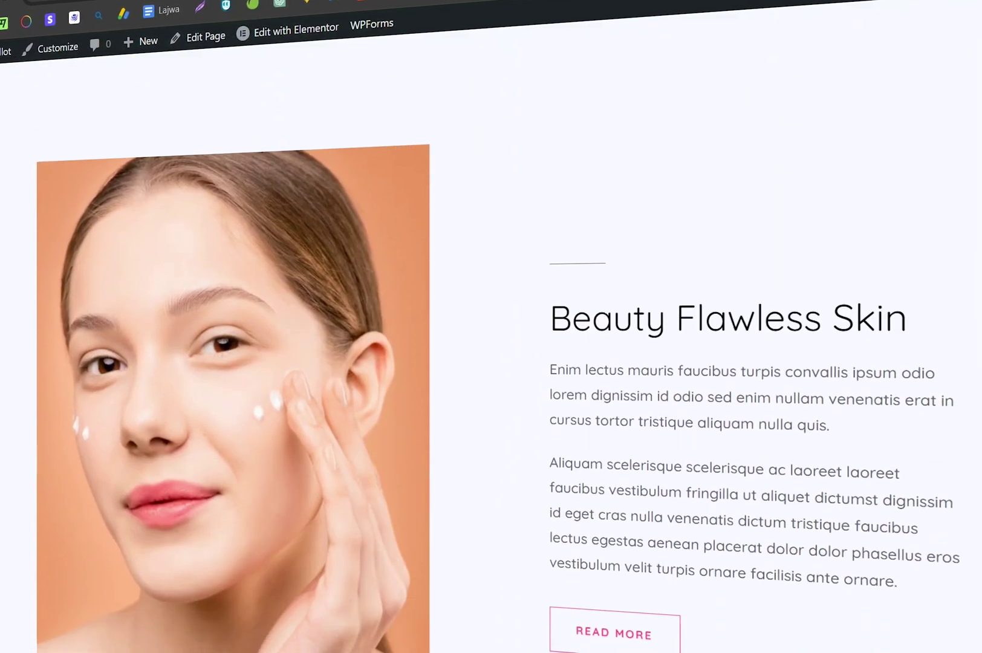
scroll(491, 326, "down", 10)
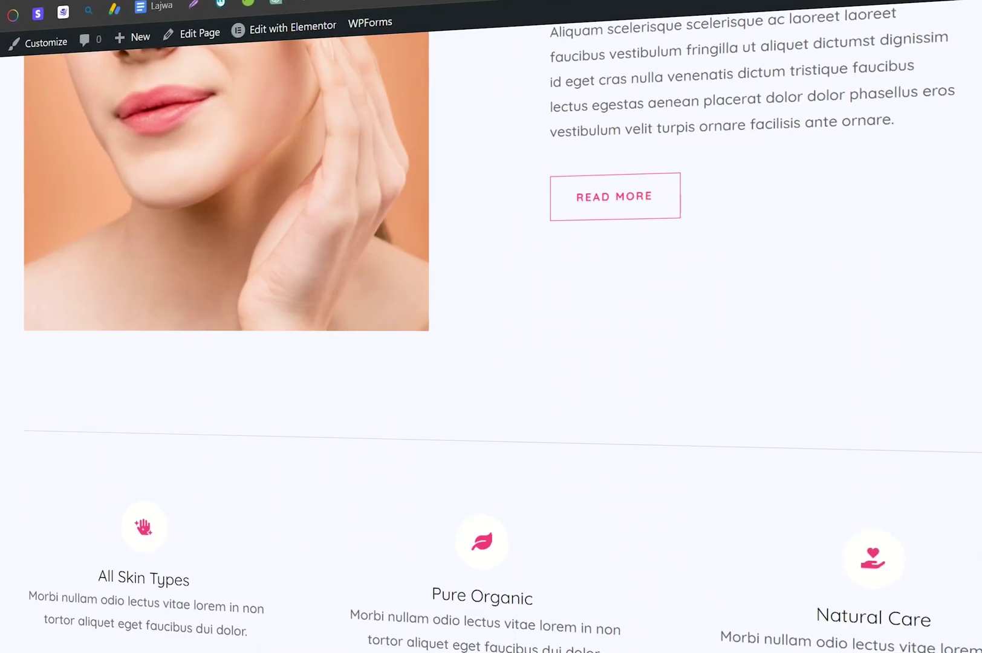
scroll(491, 327, "down", 10)
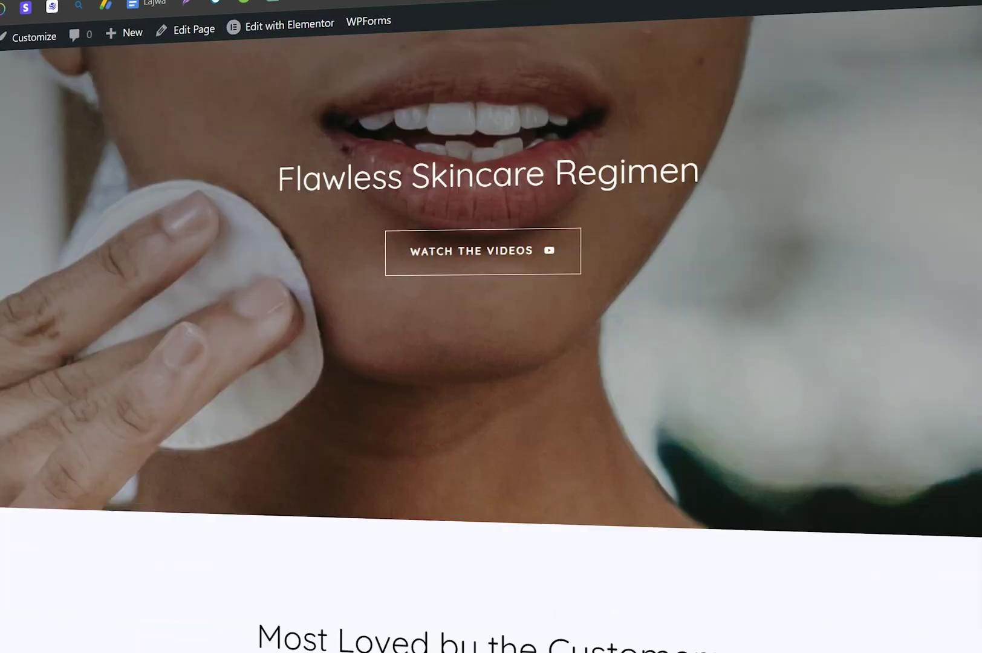
scroll(491, 327, "down", 10)
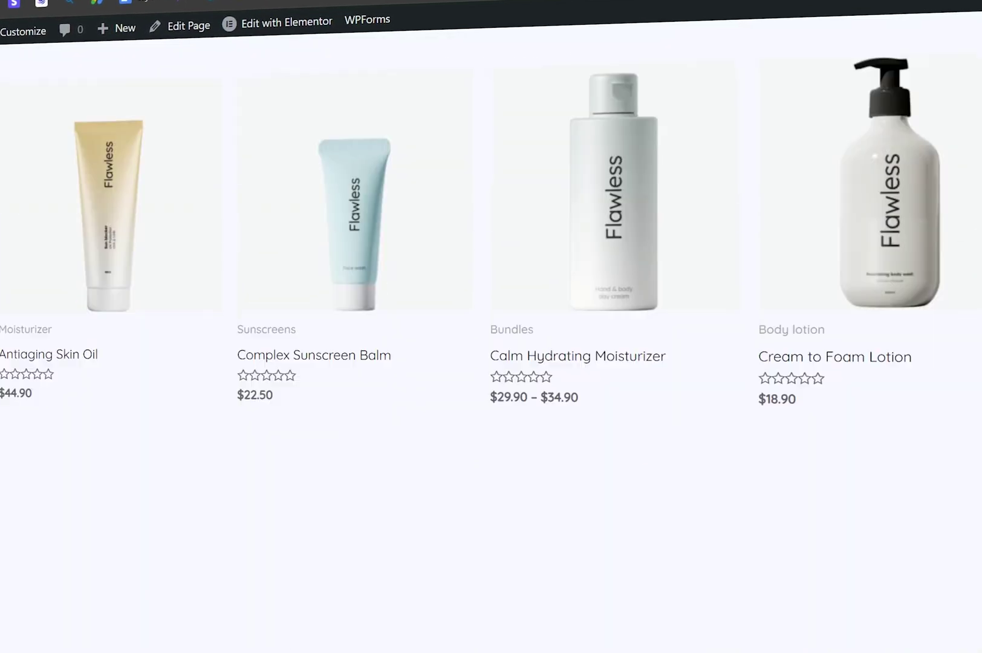
scroll(491, 327, "down", 10)
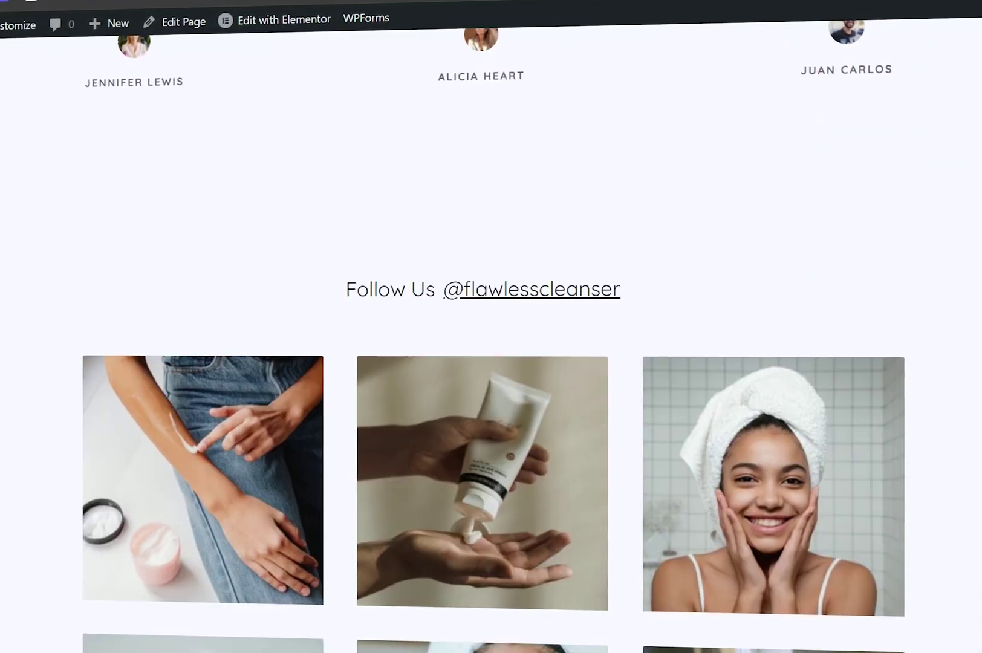
scroll(491, 327, "down", 5)
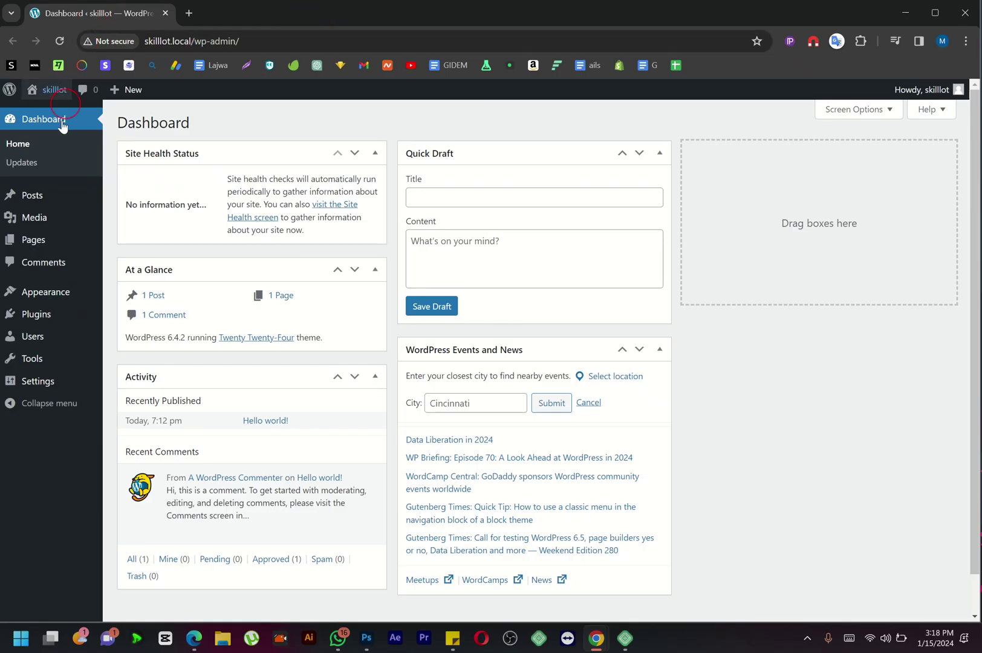
Go to adding a new WordPress theme and search the theme directory for "astra"
mouse_move(44, 295)
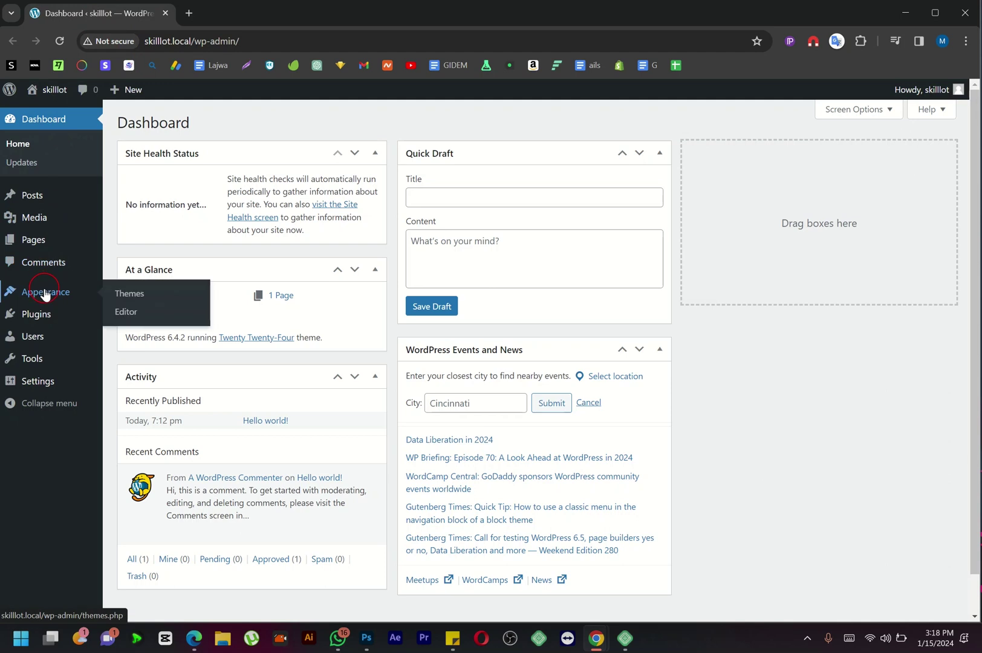
left_click(120, 296)
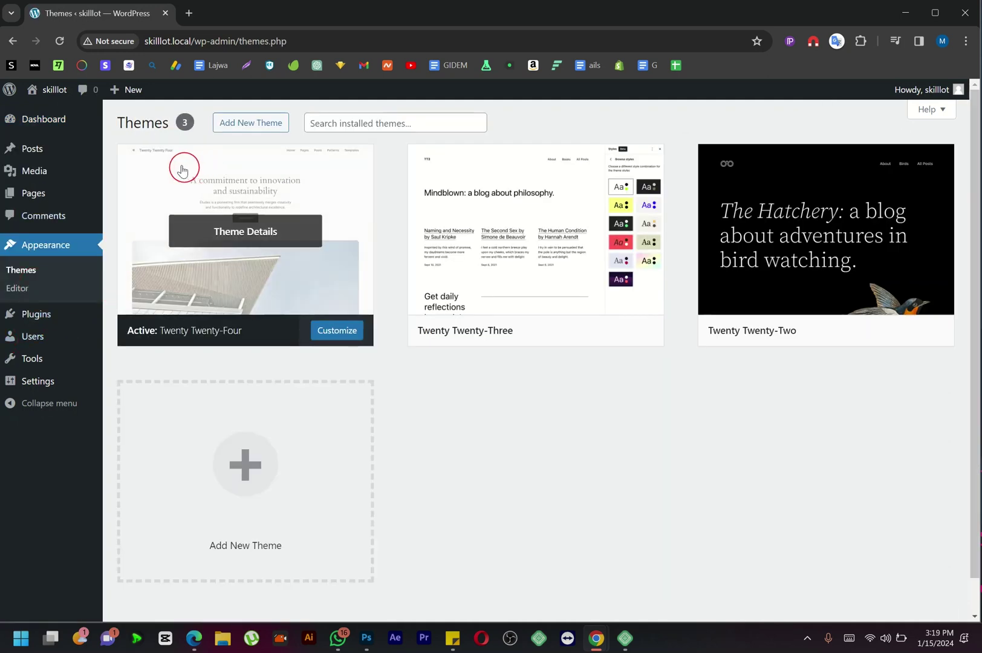
left_click(257, 125)
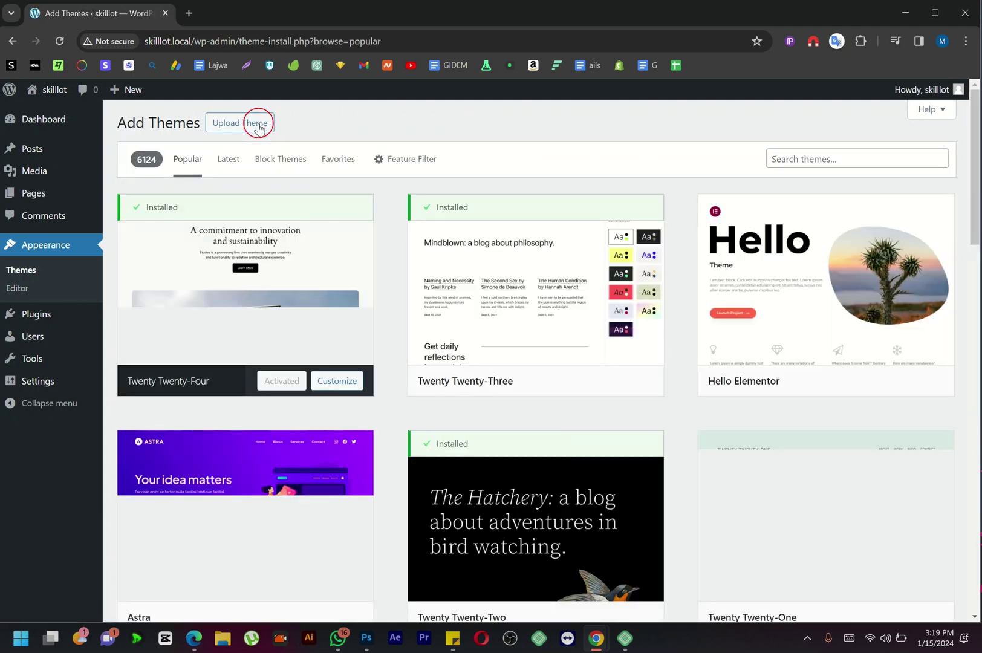
left_click(807, 158)
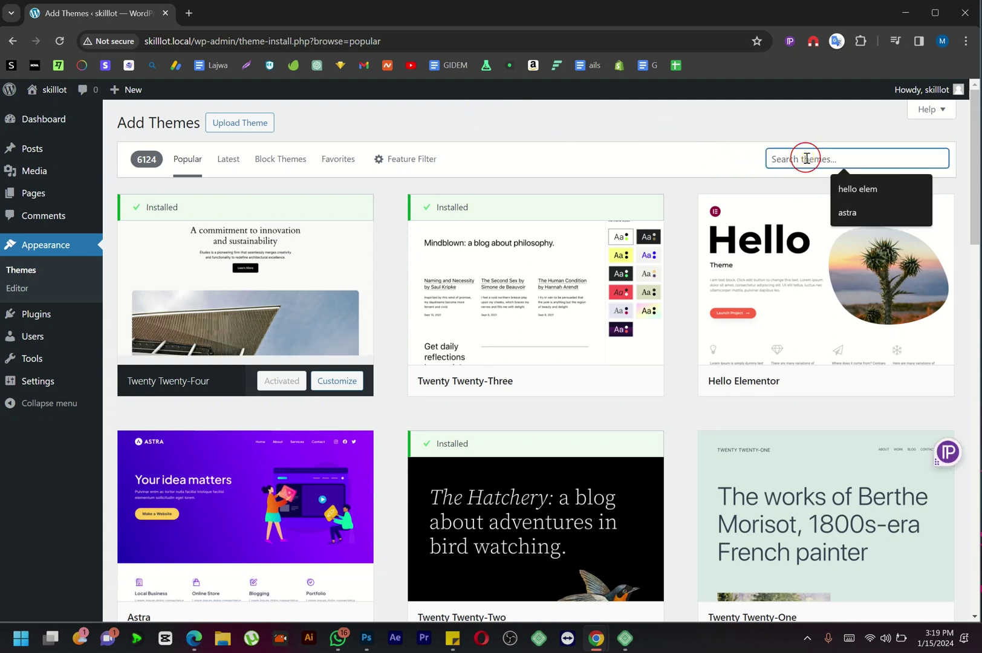
type("astra")
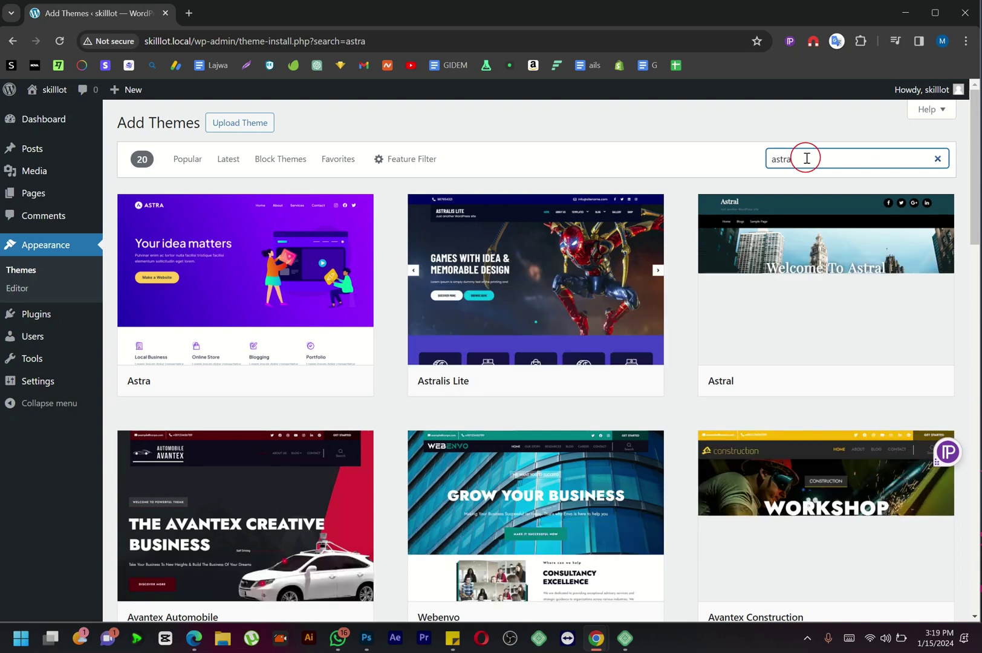
Install the Astra theme and activate it on the site
mouse_move(230, 302)
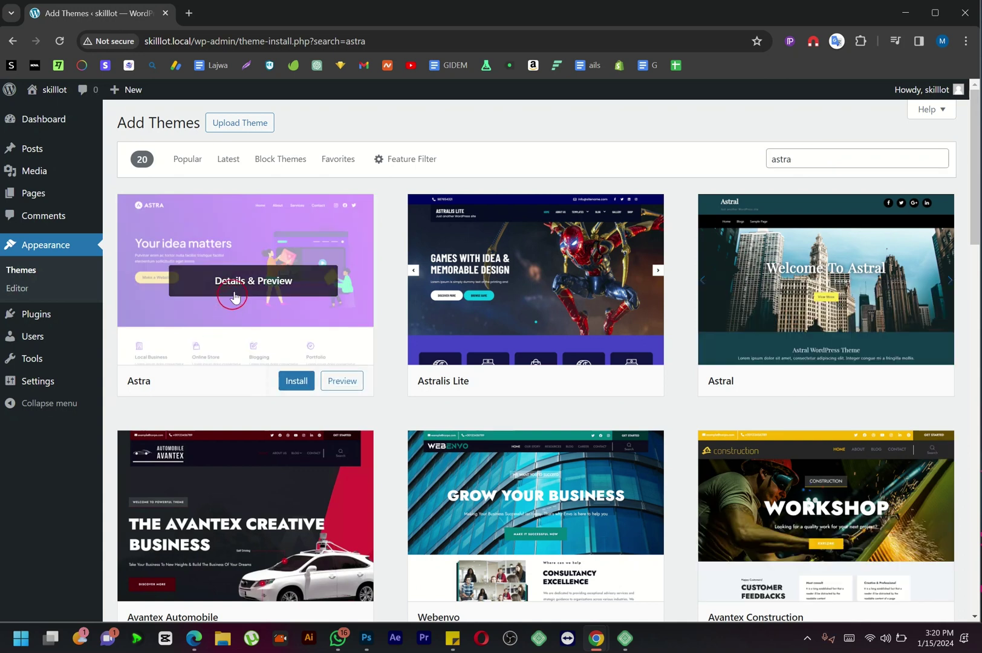
left_click(292, 383)
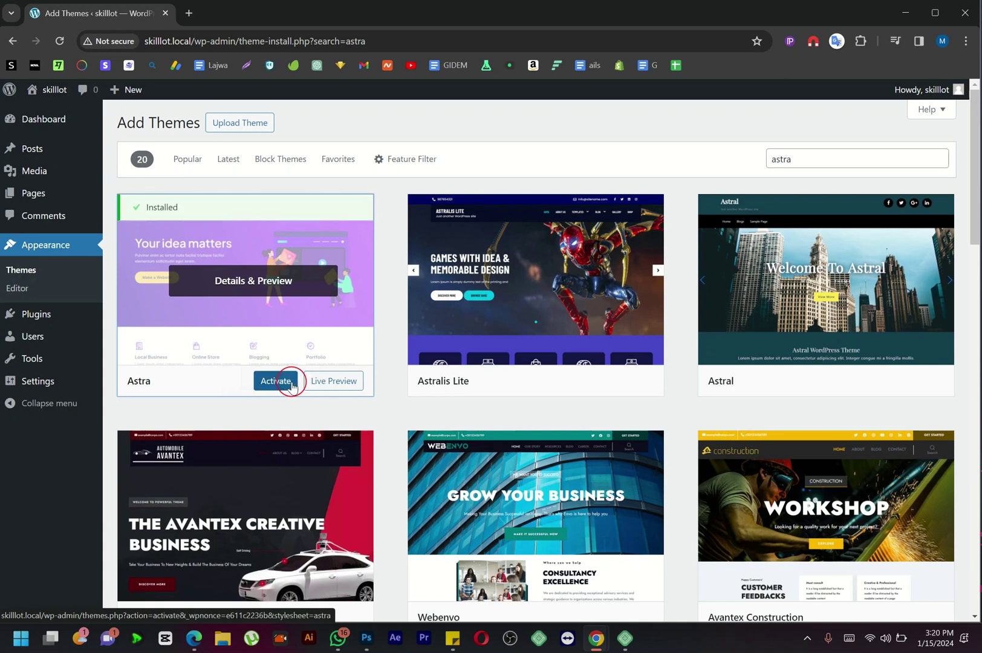
left_click(279, 386)
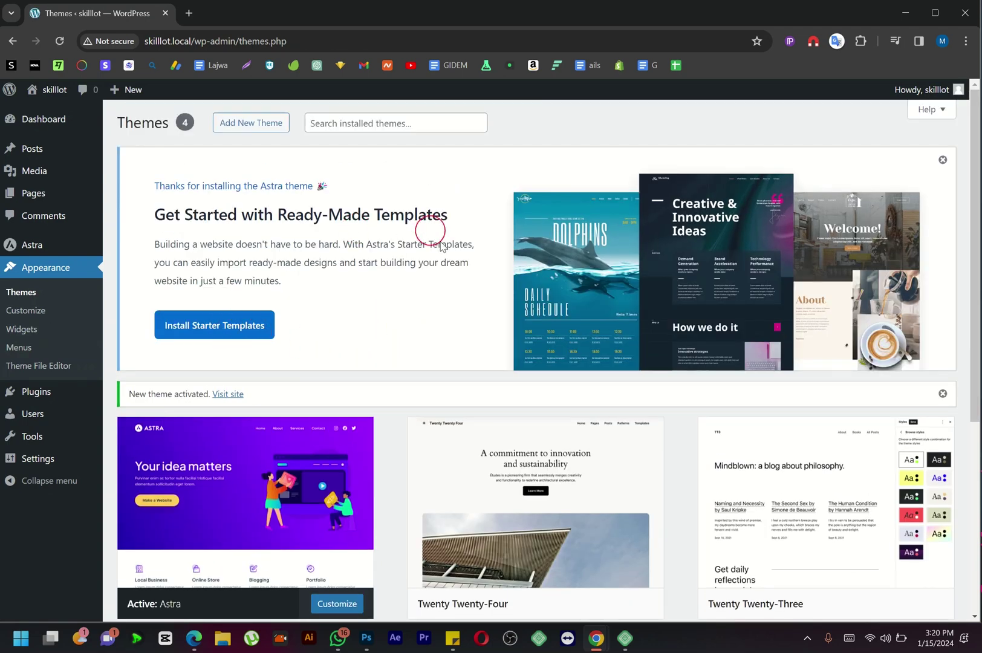
Install Astra's starter templates and choose to build with classic templates using Elementor as the page builder
left_click(222, 327)
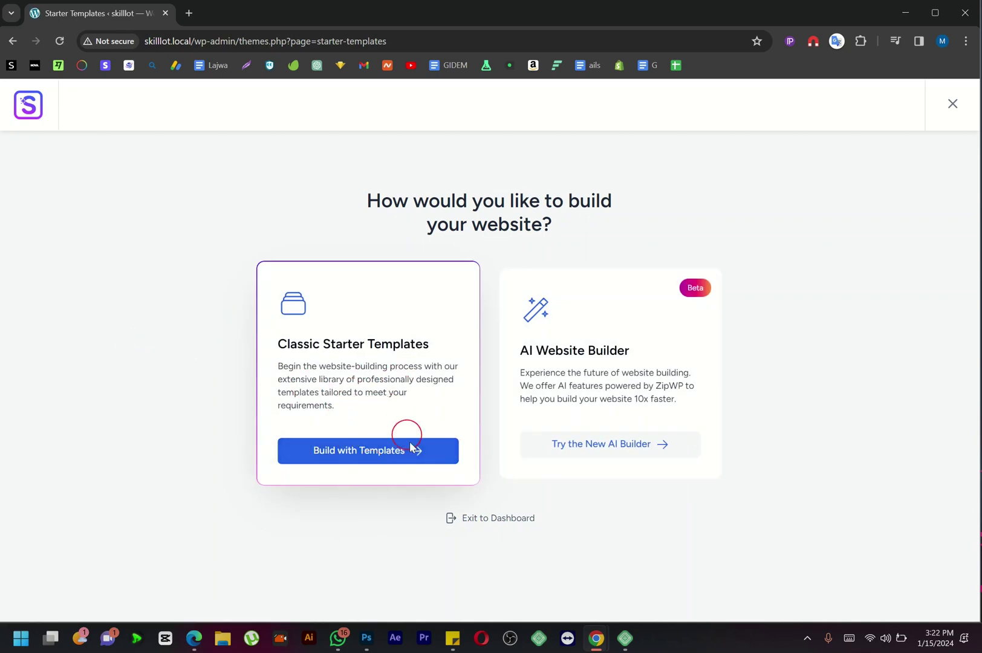
left_click(383, 453)
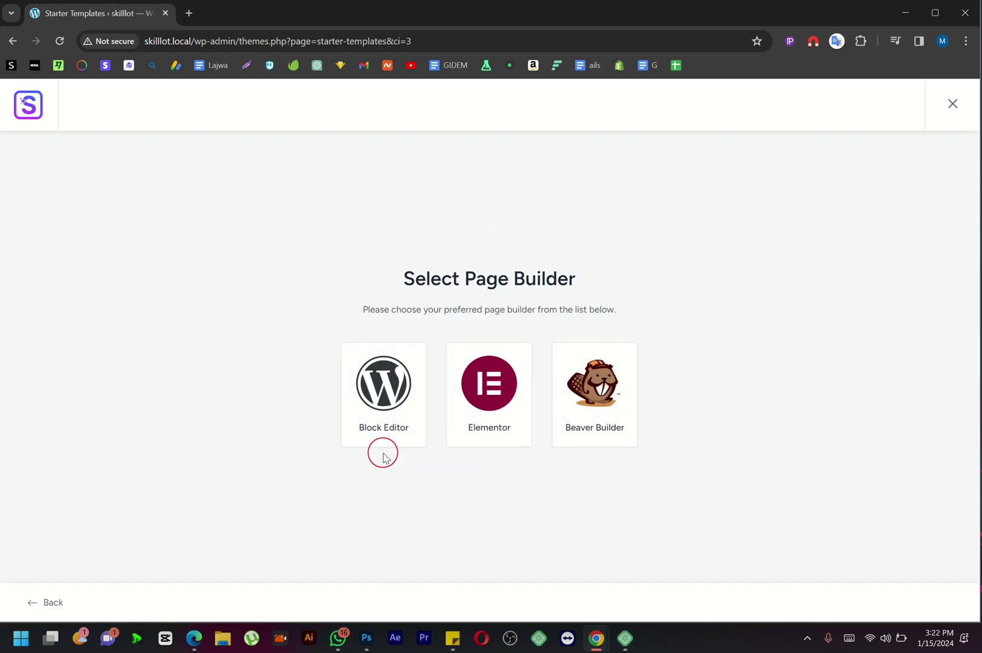
left_click(499, 392)
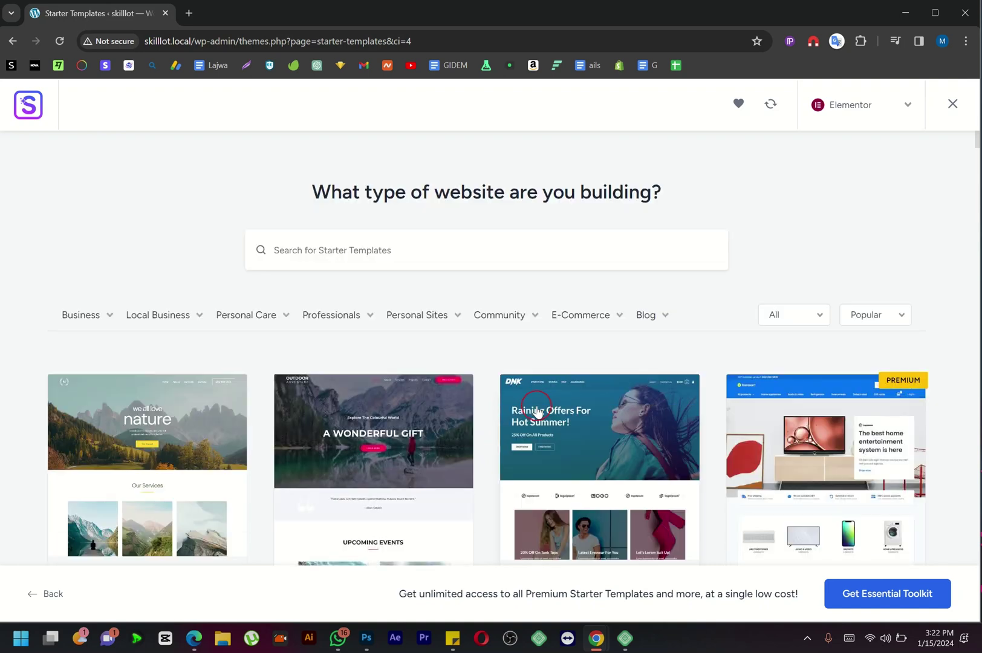
Search the starter templates for "skin cleanser store" and select the Skin Cleanser Store template
left_click(307, 252)
type("s")
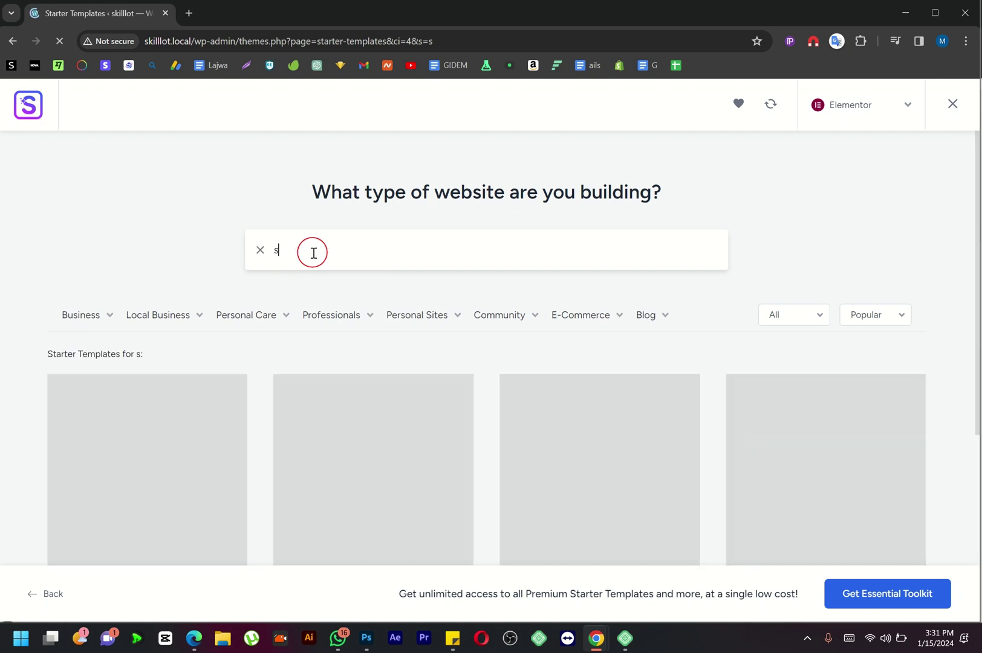
type("kin clea")
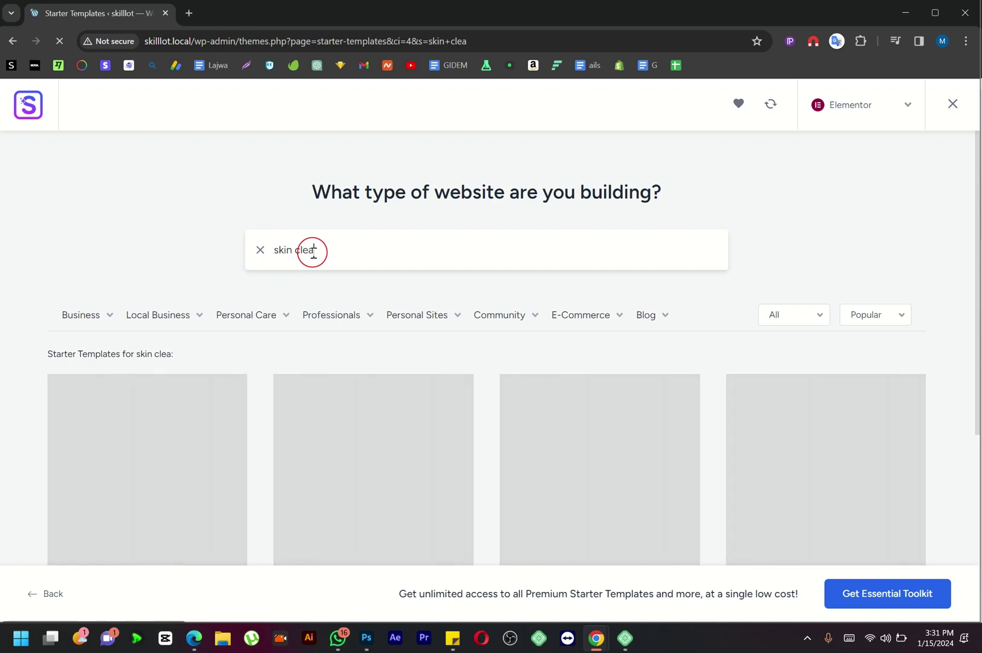
type("ner")
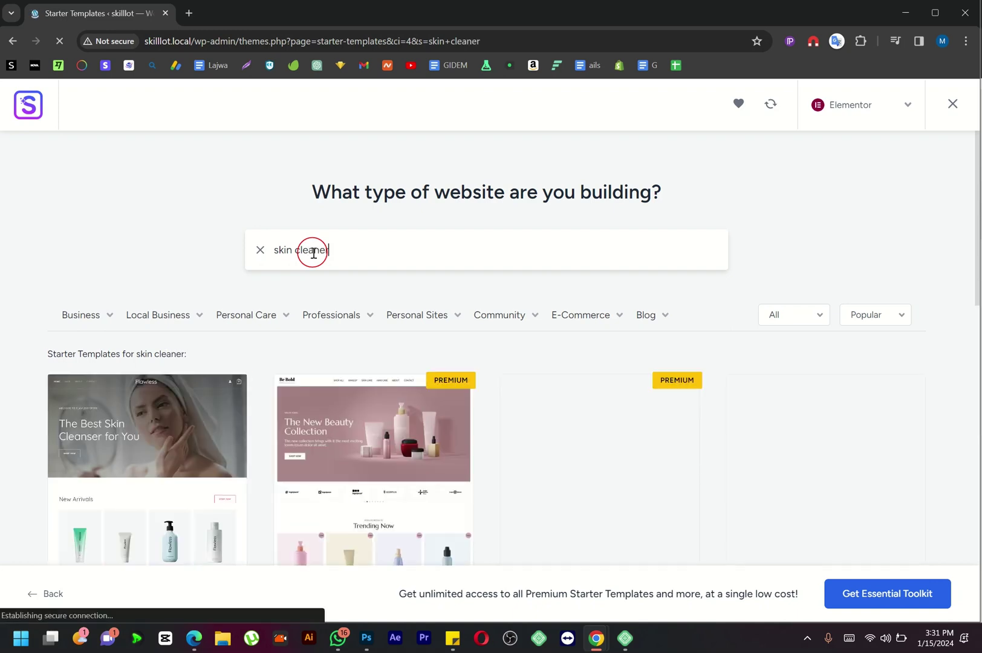
scroll(294, 355, "down", 2)
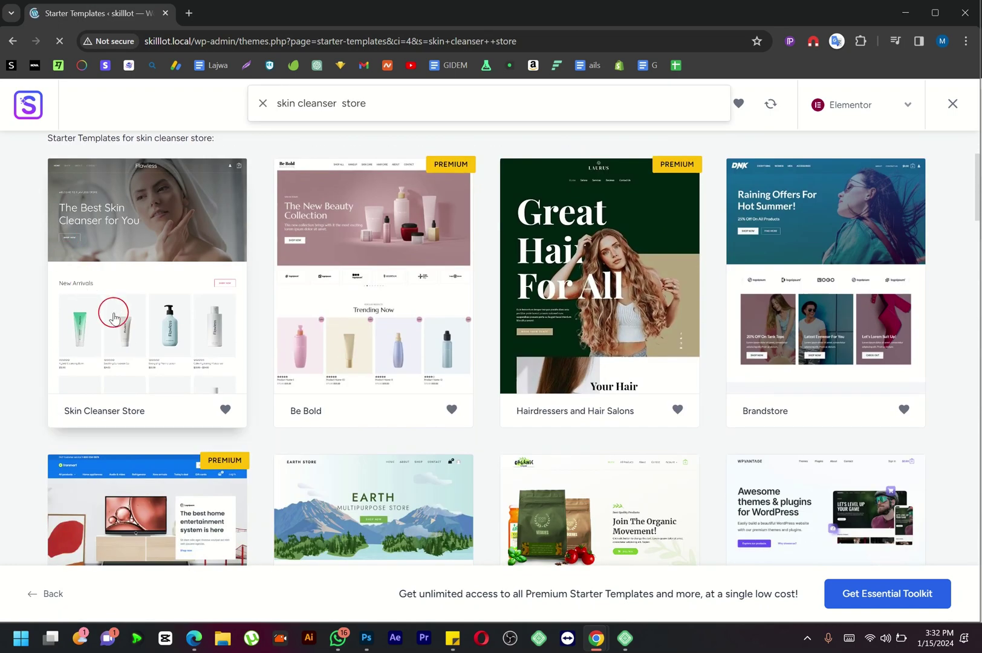
scroll(113, 312, "up", 1)
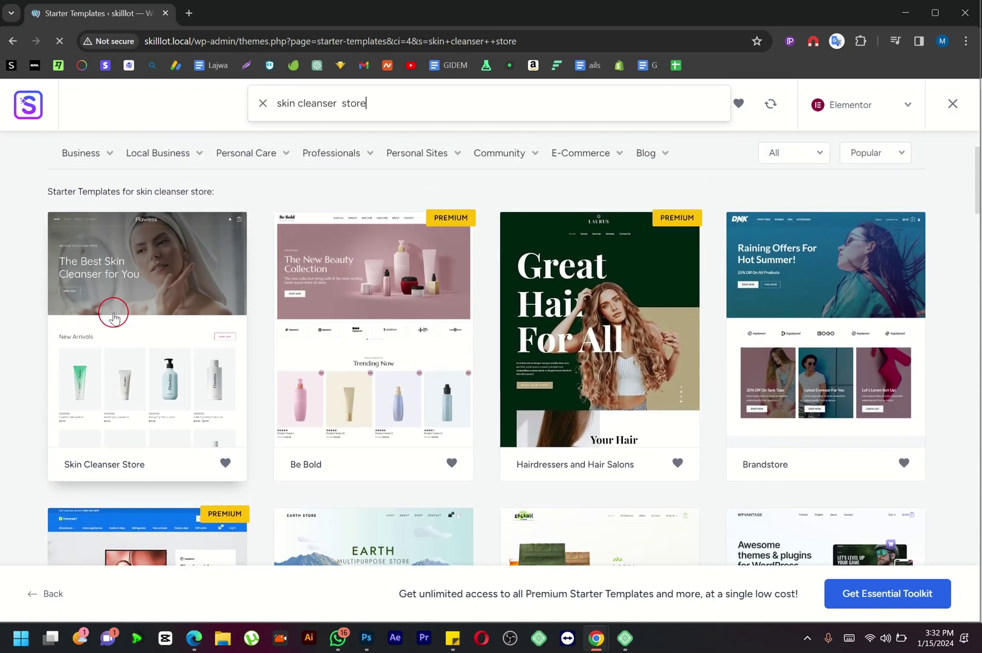
left_click(135, 334)
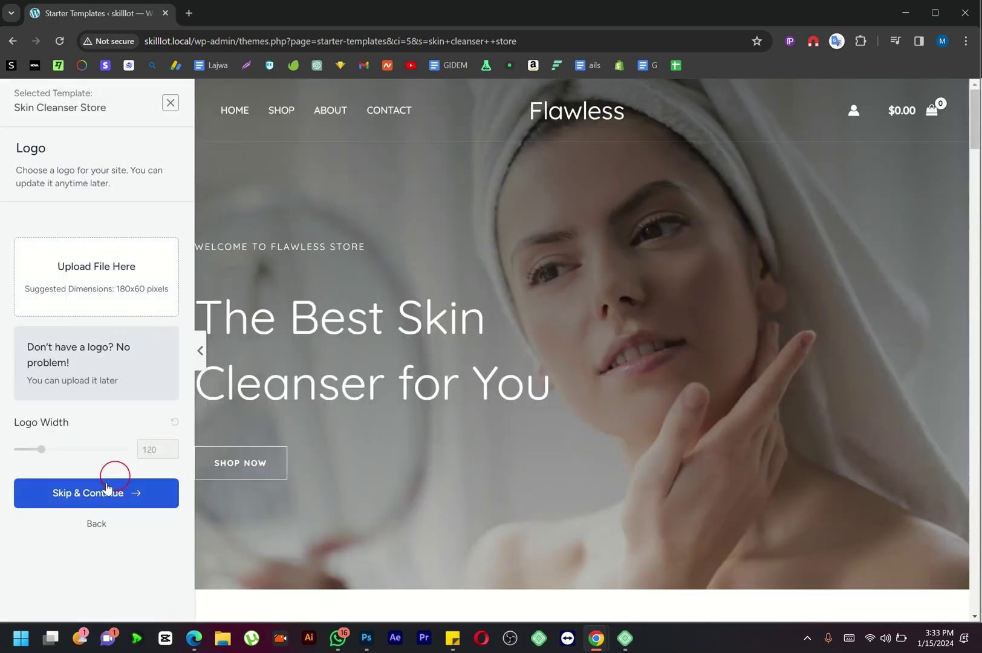
Skip the logo upload and continue with the default colors and the Quicksand / Quicksand fonts
left_click(106, 489)
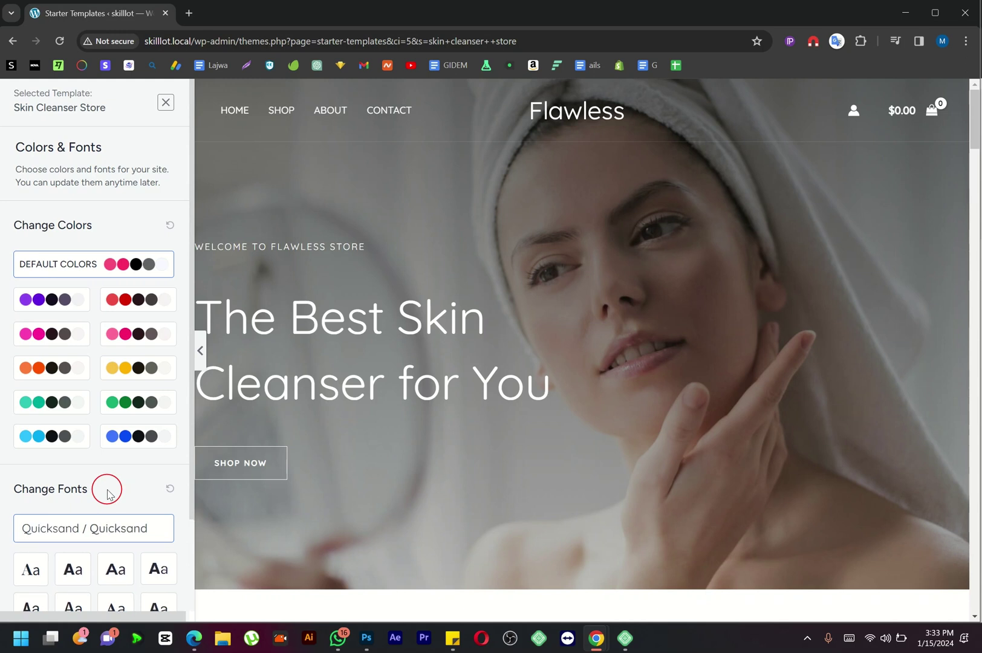
scroll(107, 491, "down", 2)
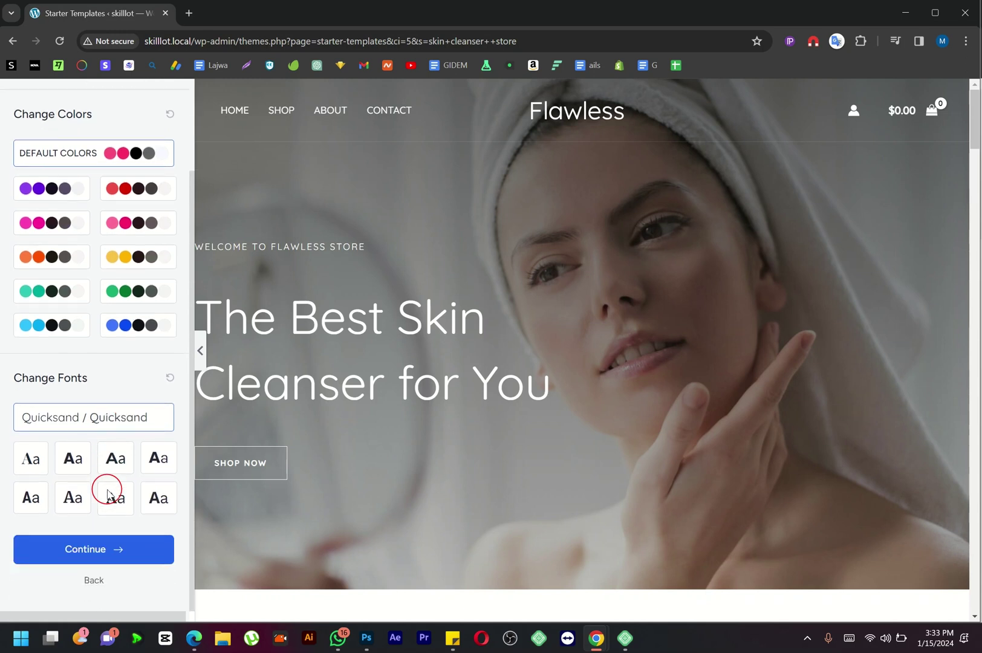
left_click(119, 555)
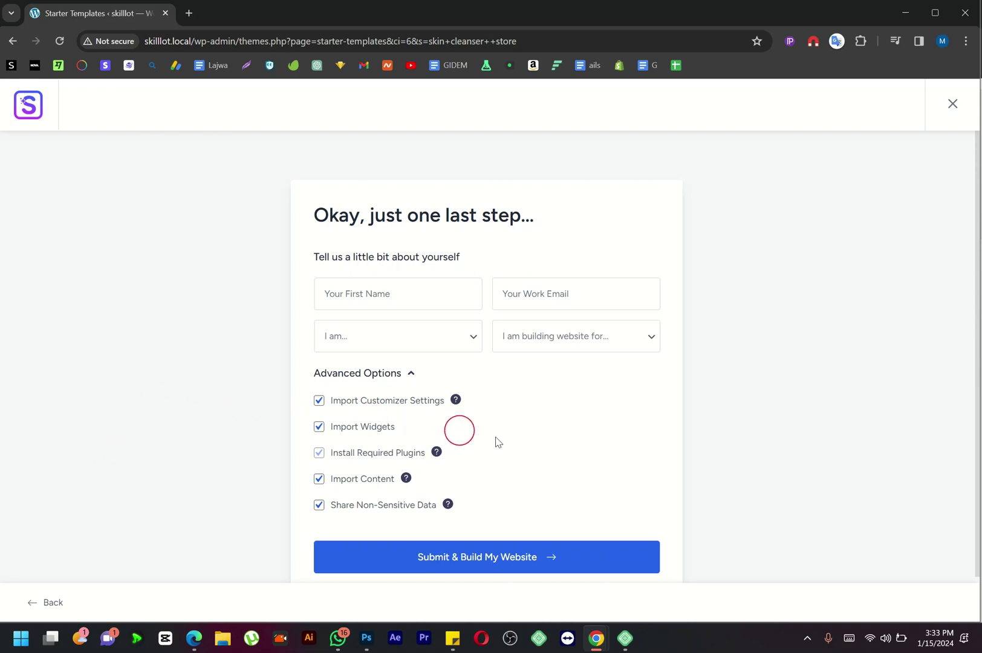
Build the website with all import options enabled, leaving the name, email and profile fields blank
scroll(552, 447, "down", 2)
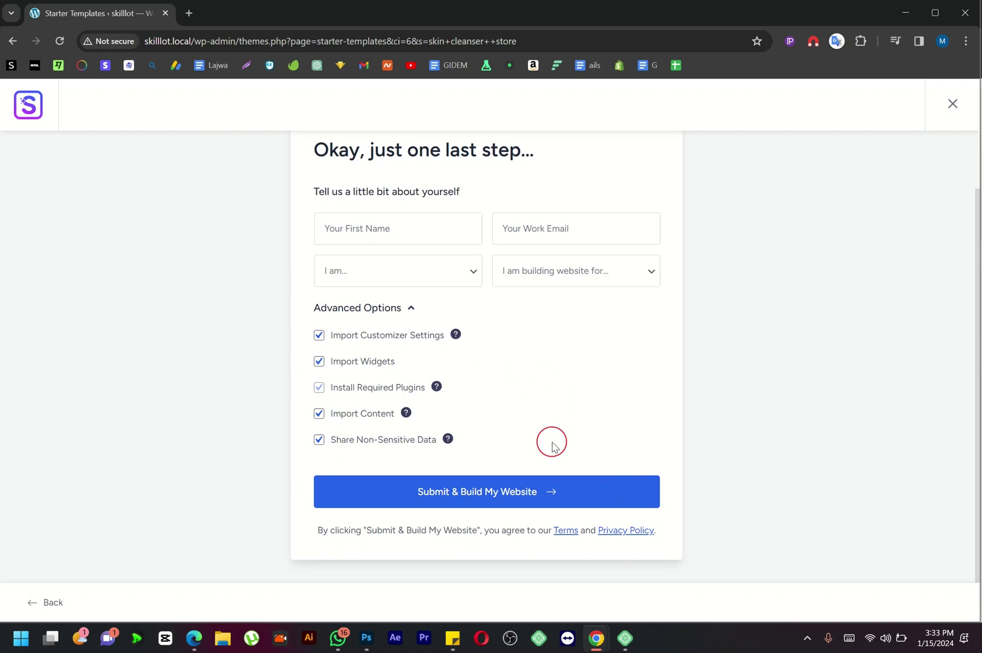
left_click(482, 493)
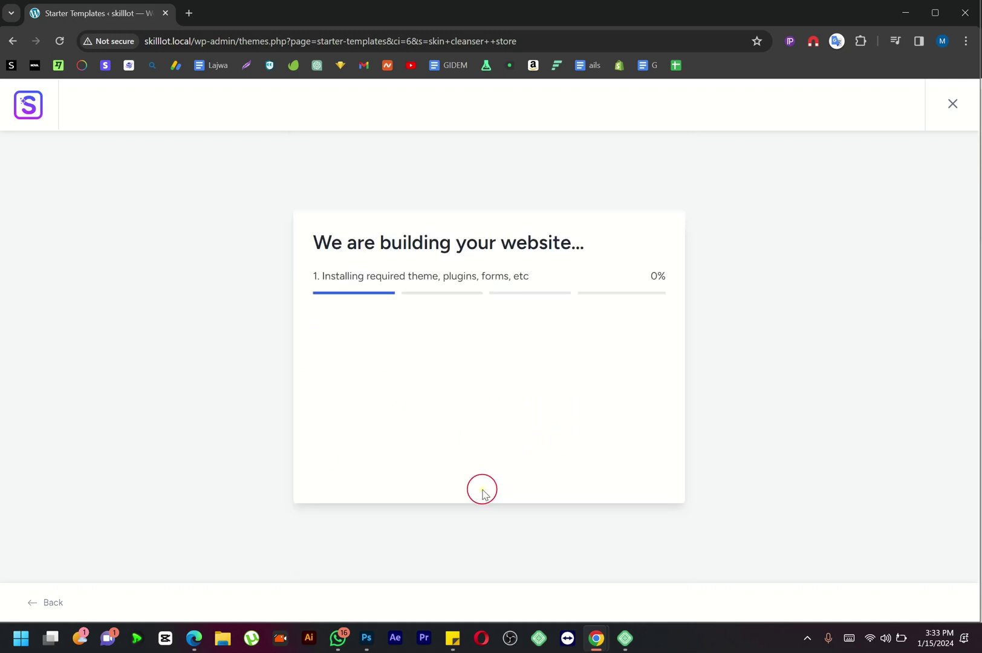
key("XF86AudioMute")
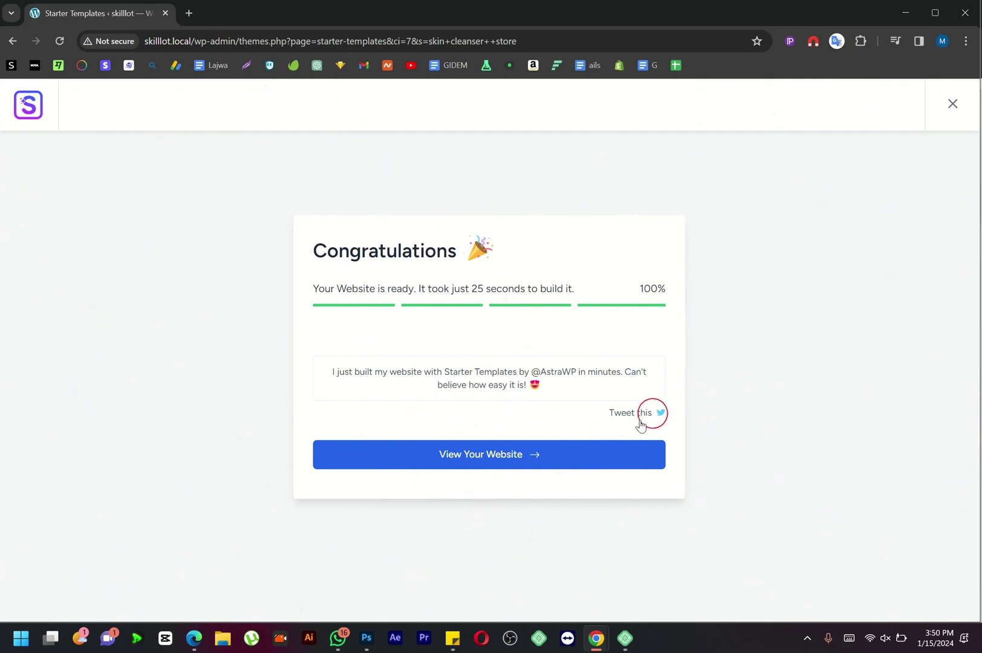
View the newly built website and look through its home page down to the end
left_click(536, 459)
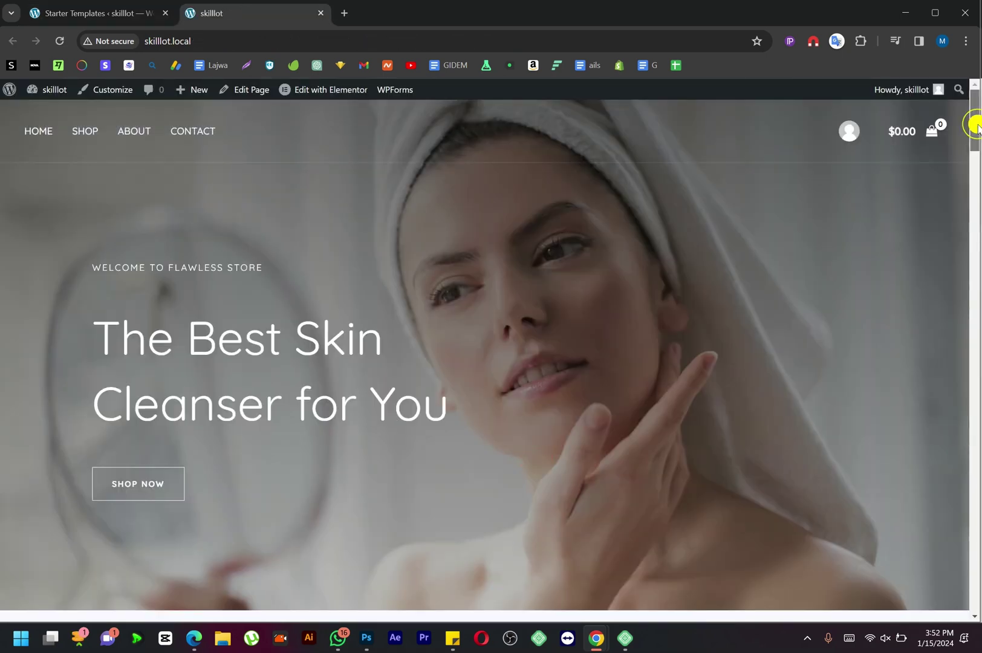
left_click_drag(977, 127, 977, 590)
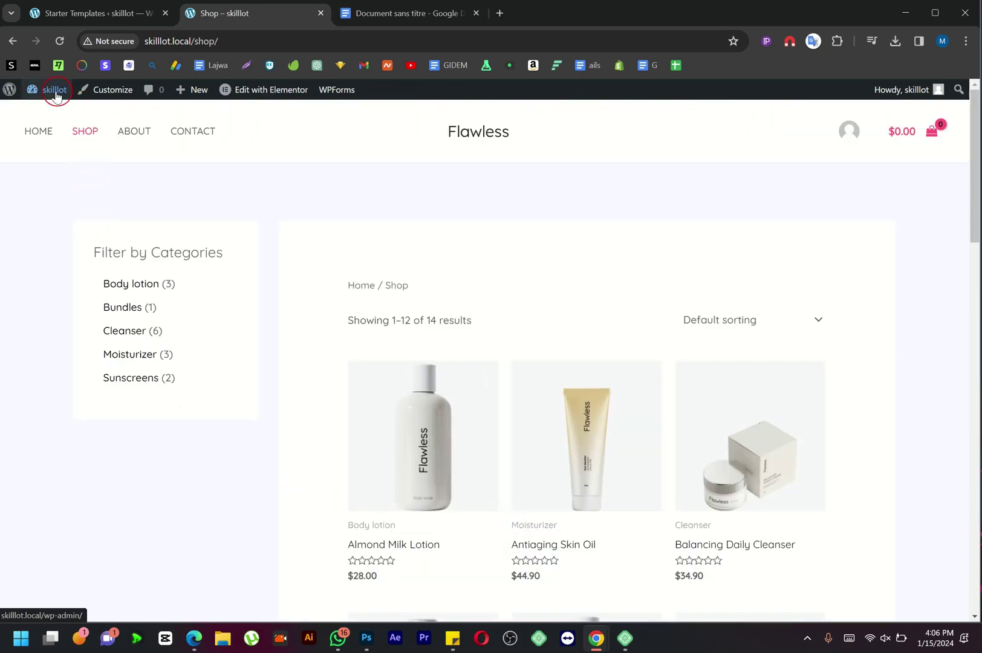
Go to the site's admin dashboard and open the form for adding a new product
left_click(53, 115)
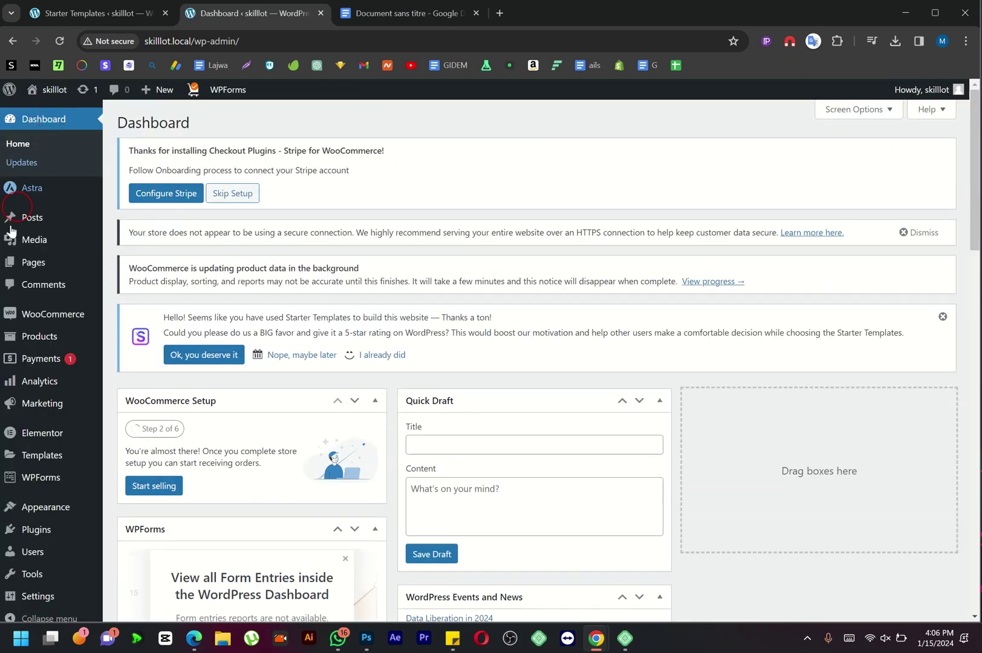
mouse_move(46, 336)
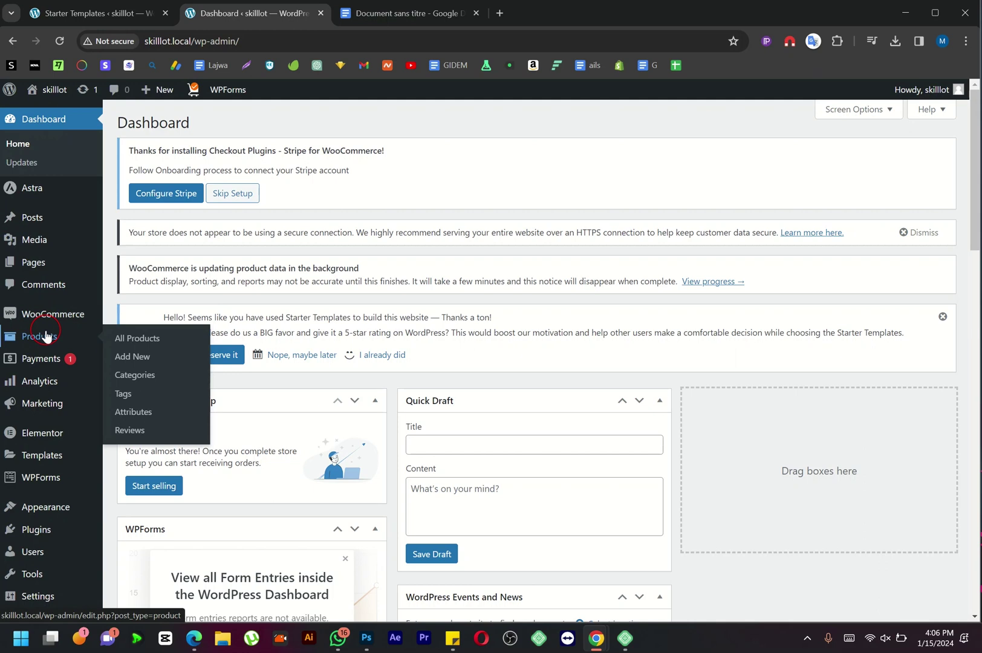
left_click(138, 356)
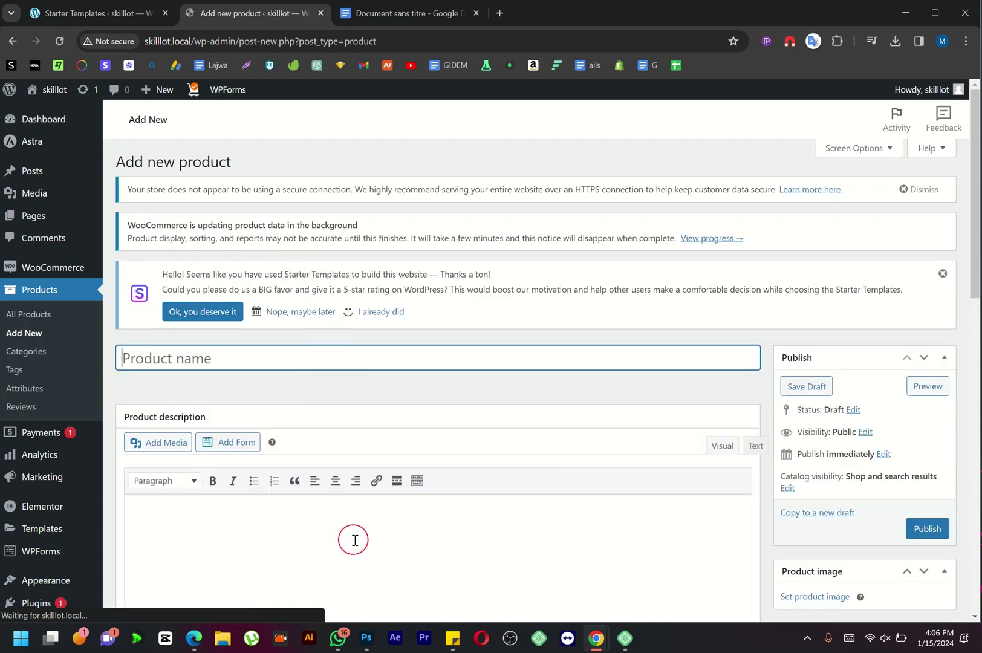
scroll(511, 412, "down", 2)
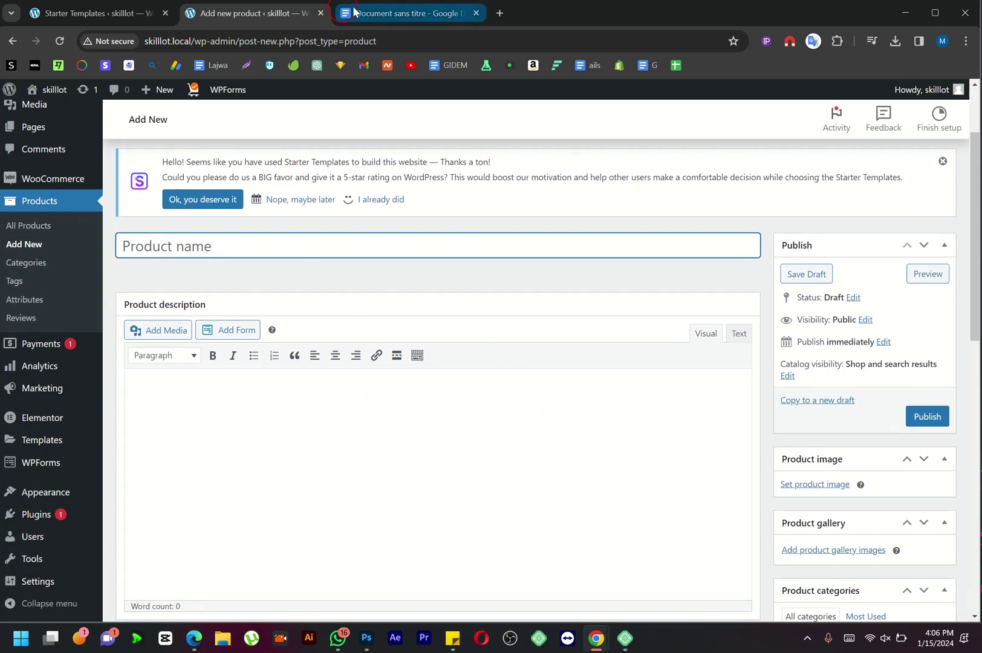
Switch to the Google Docs document, copy the "Retinol Facial Essence Cera" product title, and paste it as the new product's name in WordPress
left_click(374, 11)
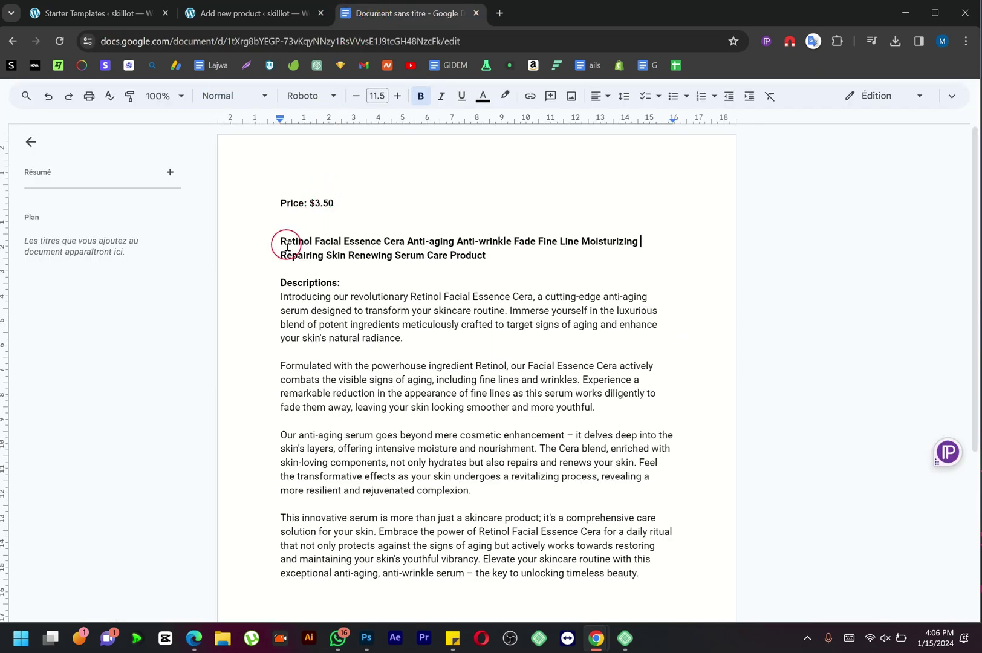
left_click_drag(365, 240, 490, 254)
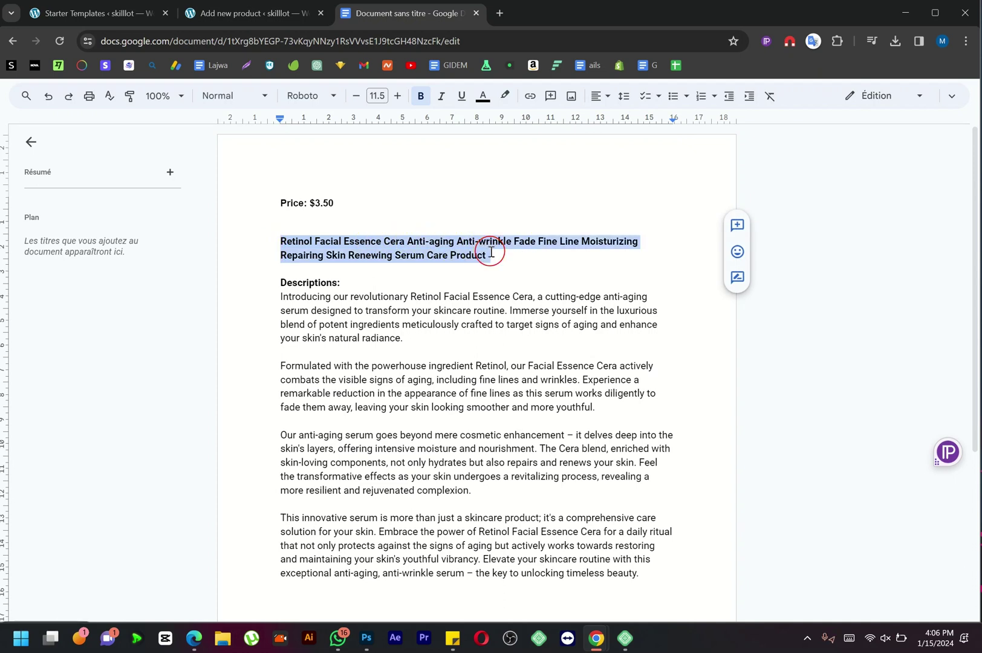
left_click(284, 12)
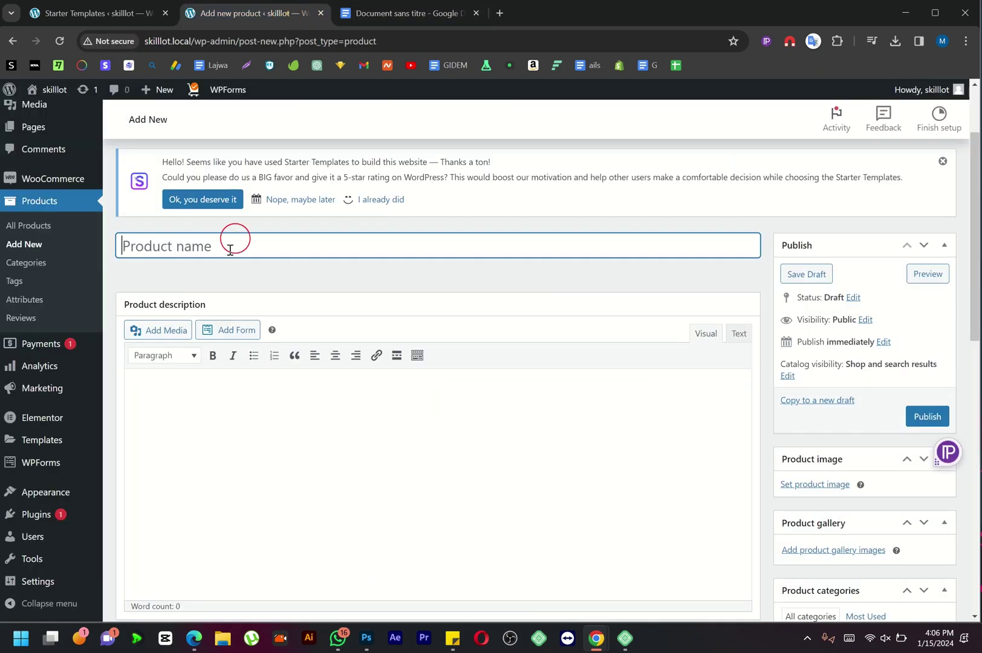
key("ctrl+v")
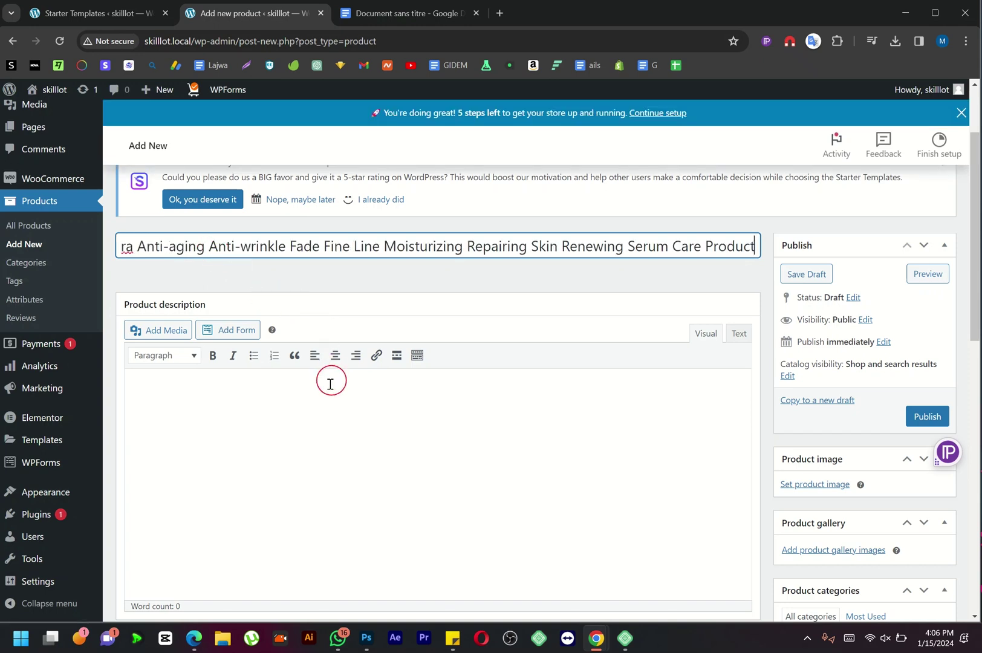
Copy the four description paragraphs from the Google Docs document and paste them into the product description in WordPress
left_click(301, 421)
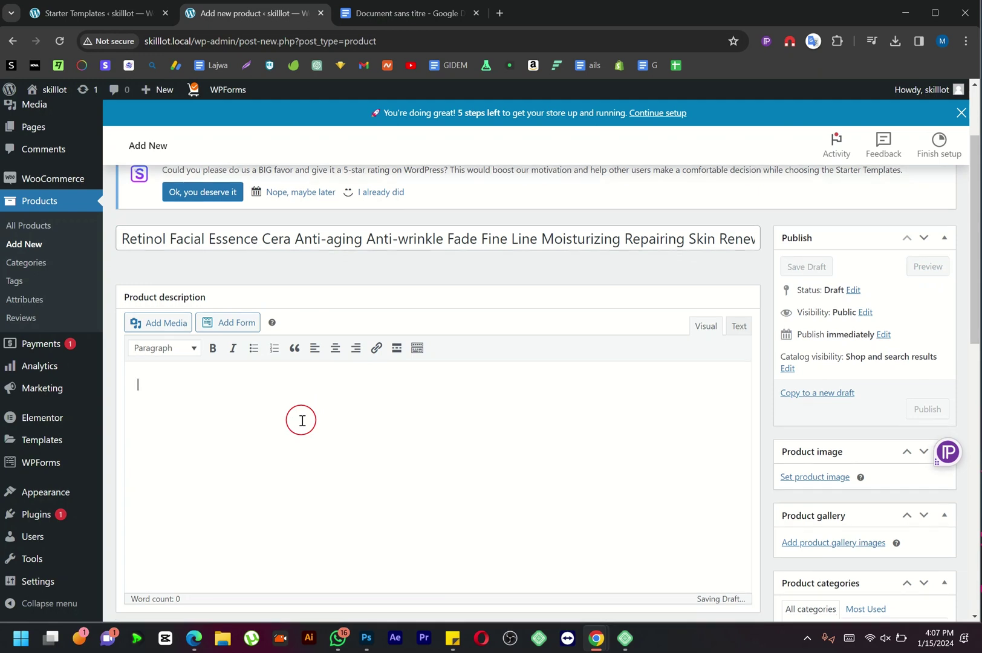
scroll(302, 420, "down", 2)
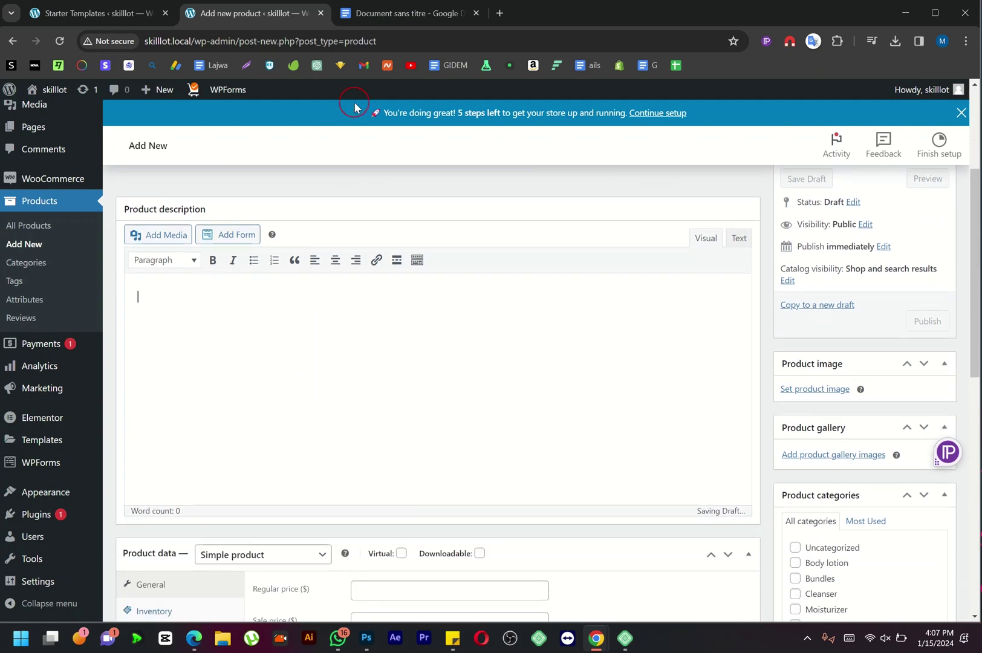
left_click(395, 12)
scroll(396, 238, "down", 1)
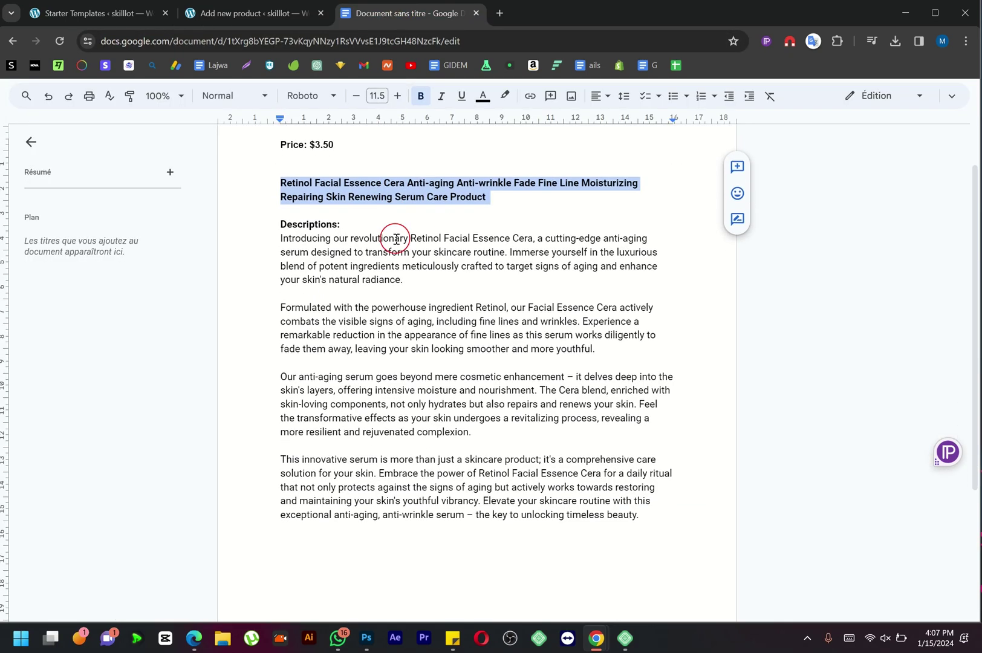
left_click_drag(280, 241, 691, 514)
key("ctrl+c")
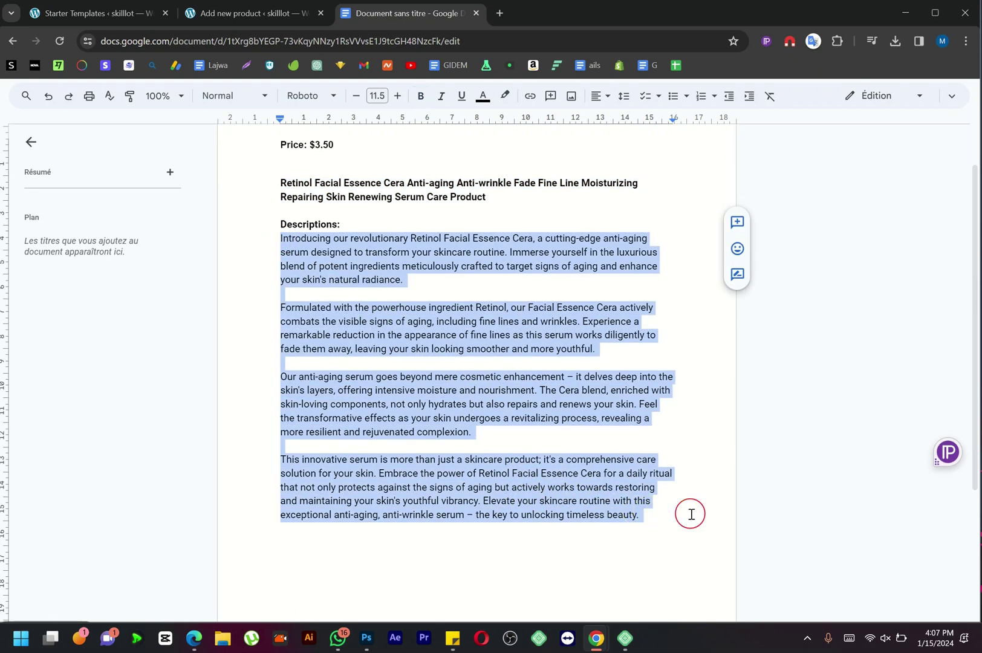
left_click(254, 22)
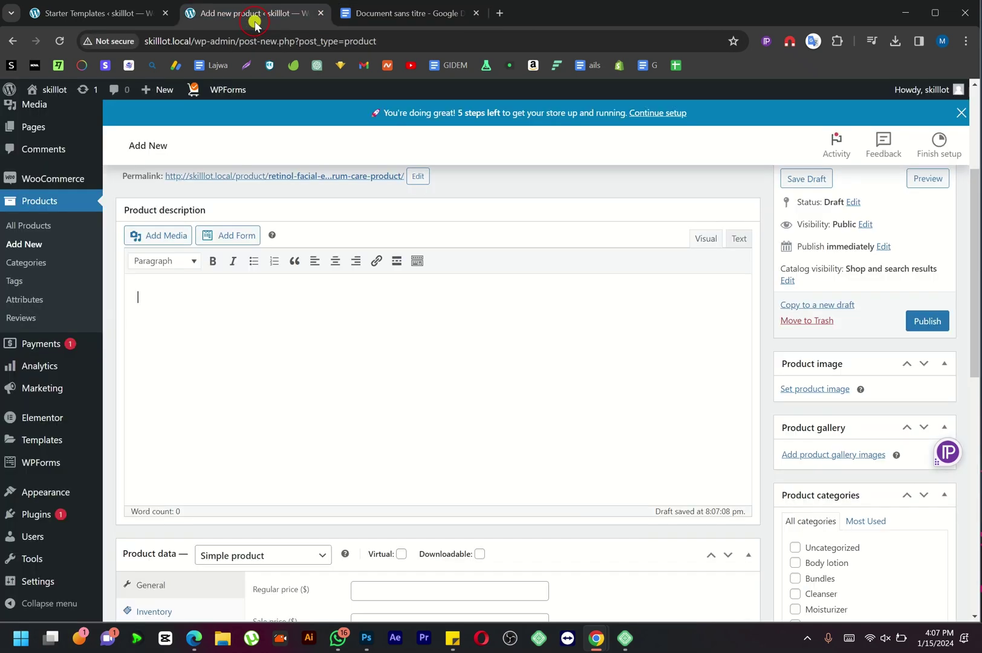
left_click(192, 350)
key("ctrl+v")
Assign the product to the Body lotion category
scroll(192, 350, "up", 3)
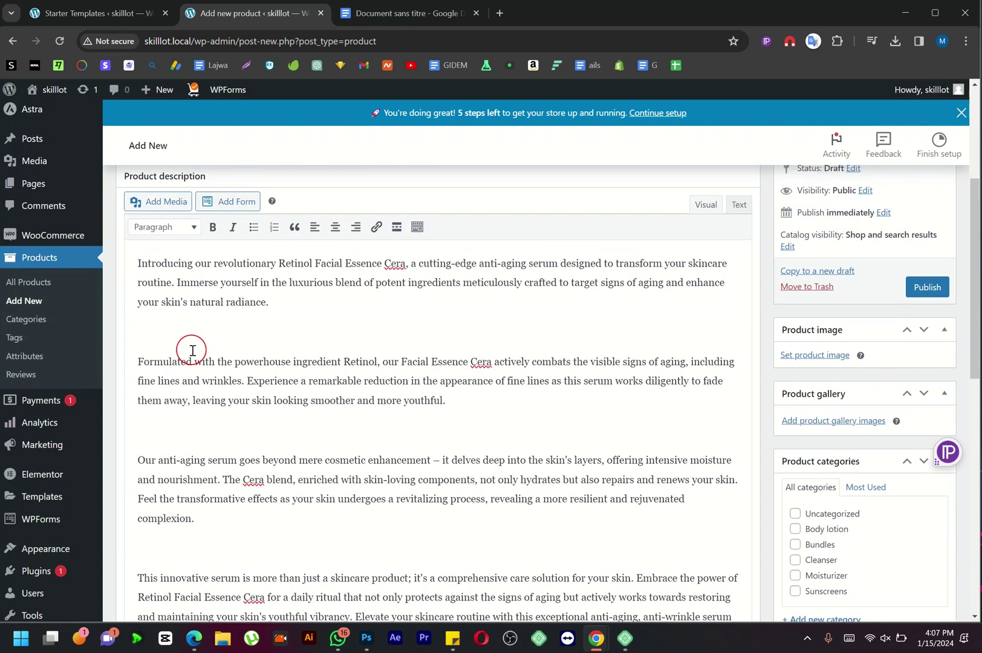
scroll(192, 350, "up", 2)
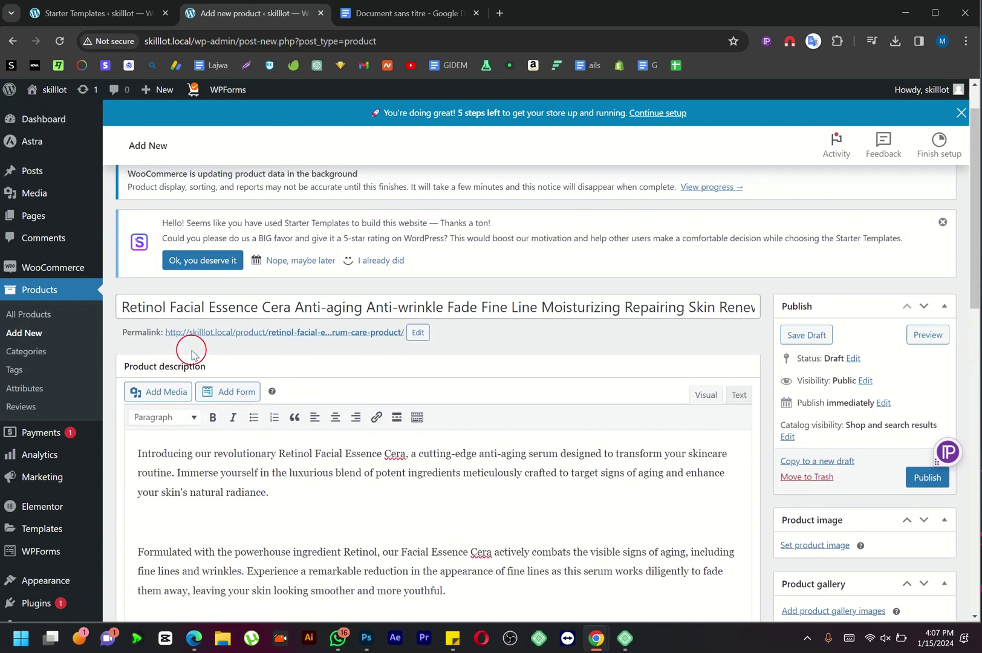
scroll(193, 351, "down", 2)
scroll(192, 350, "down", 6)
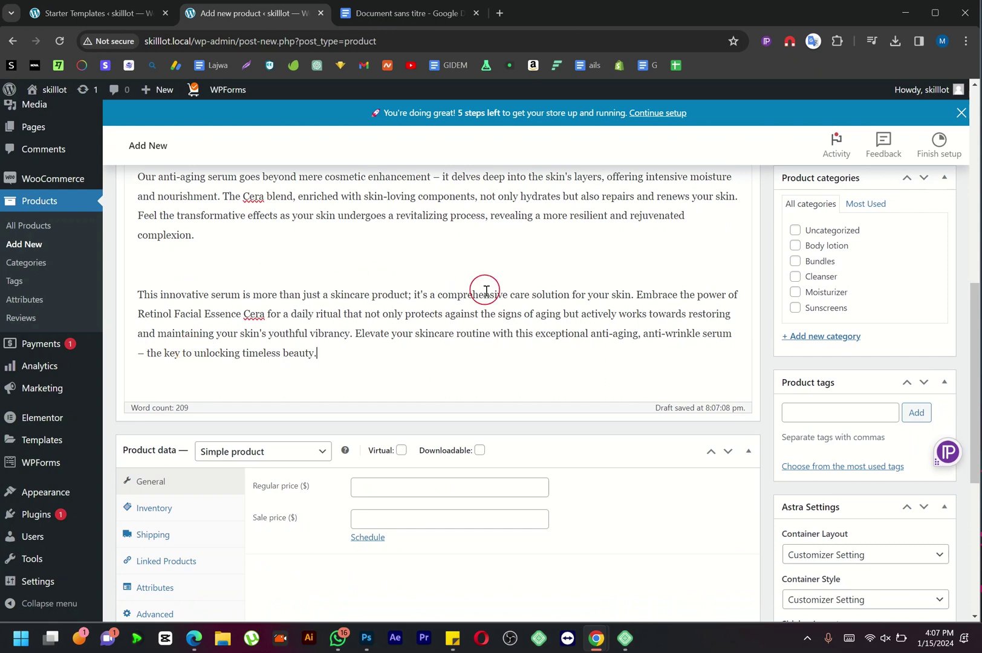
scroll(714, 302, "down", 1)
scroll(714, 305, "up", 1)
scroll(714, 305, "up", 1)
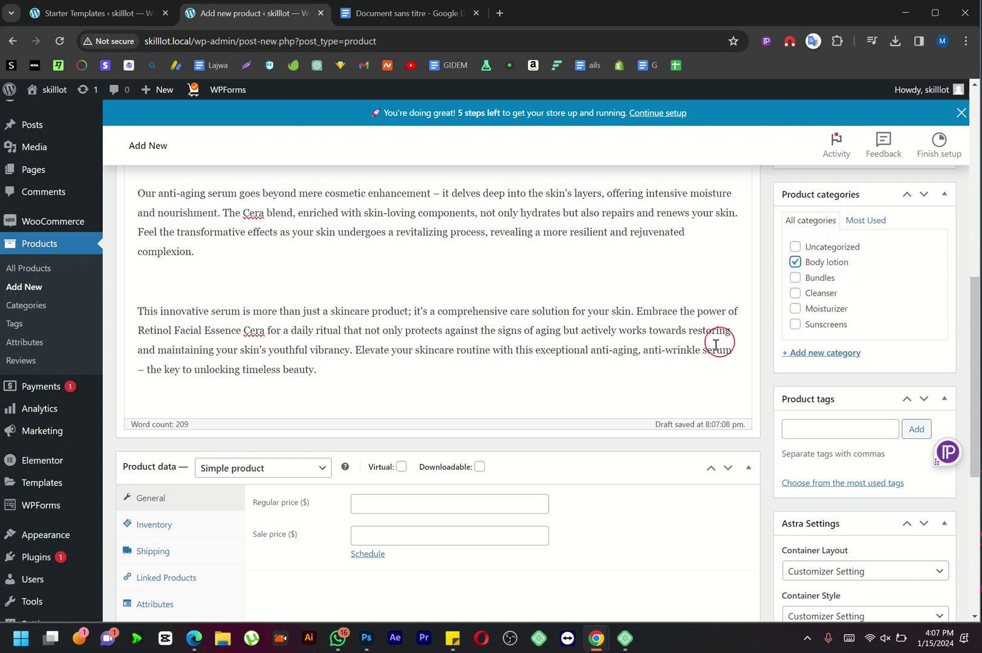
Set the product image to the Cera serum picture Screenshot-2024-01-15-155629.png
scroll(642, 372, "down", 2)
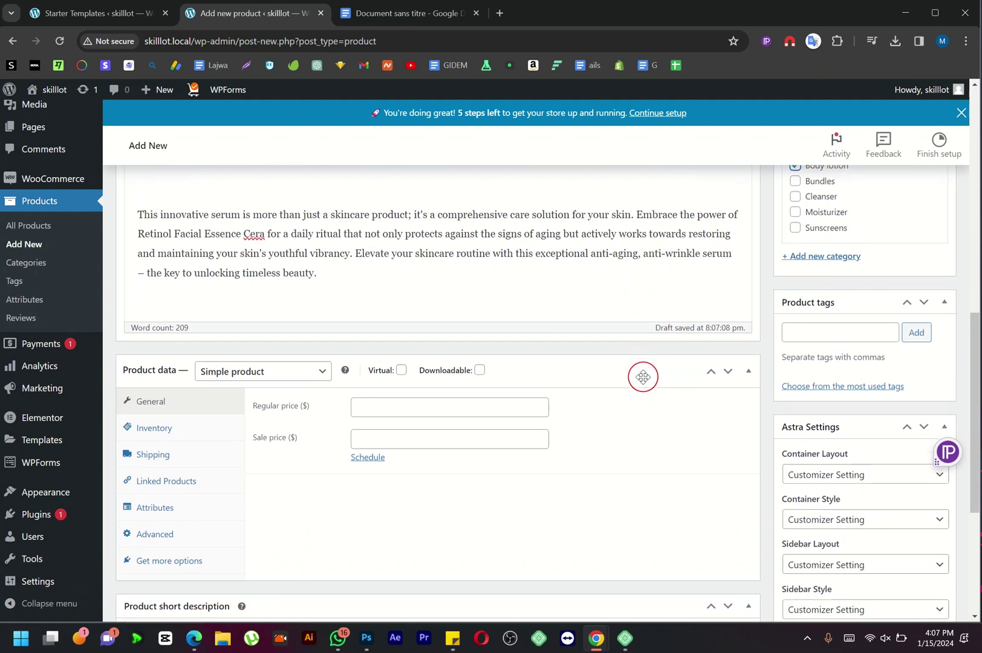
scroll(643, 376, "down", 1)
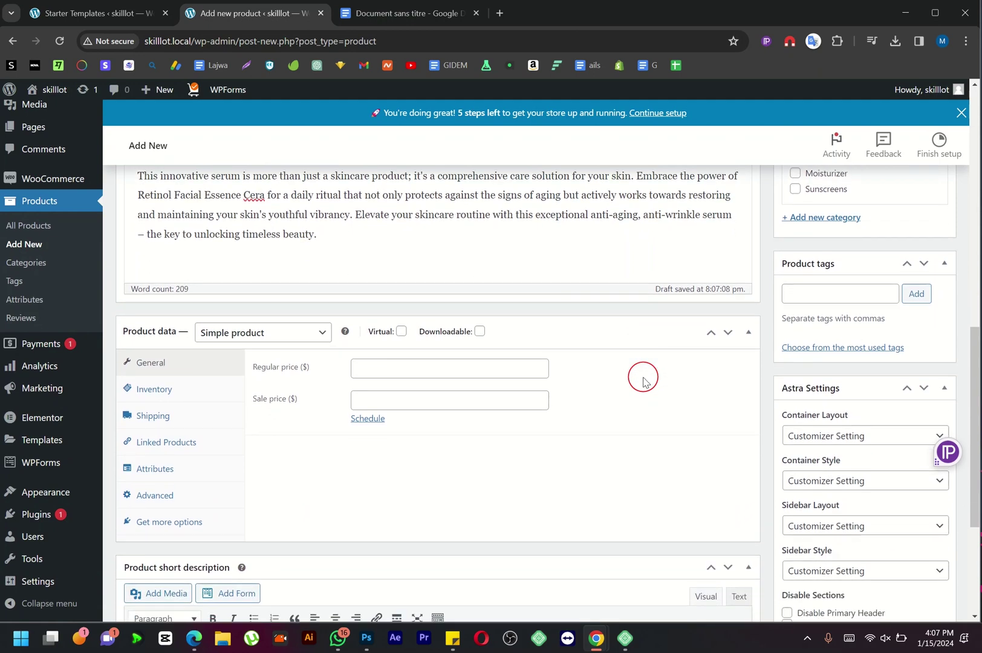
scroll(643, 378, "down", 2)
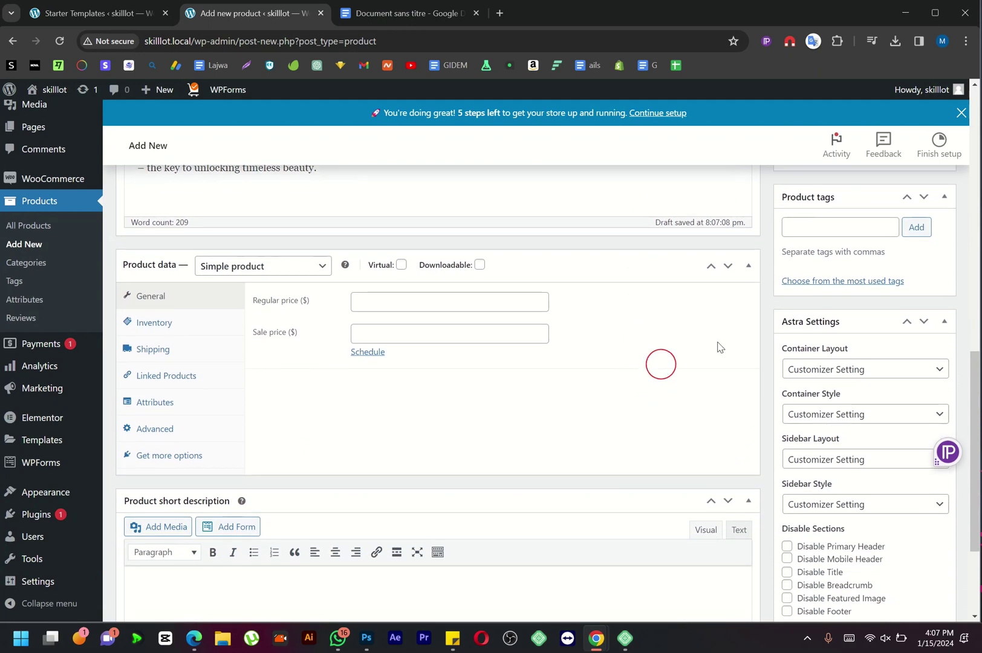
scroll(773, 345, "up", 10)
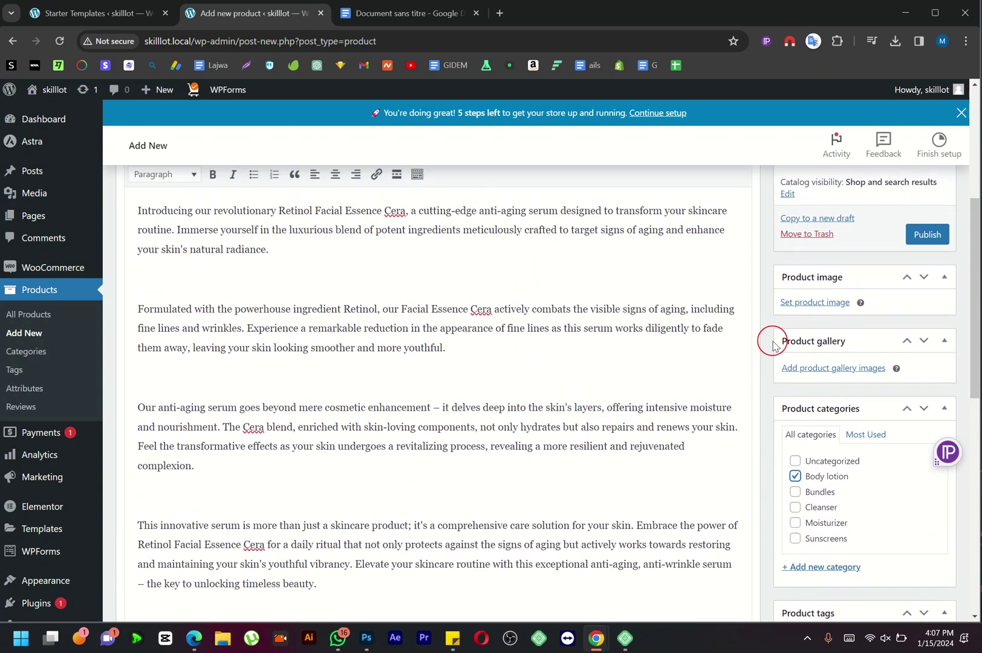
scroll(773, 345, "up", 3)
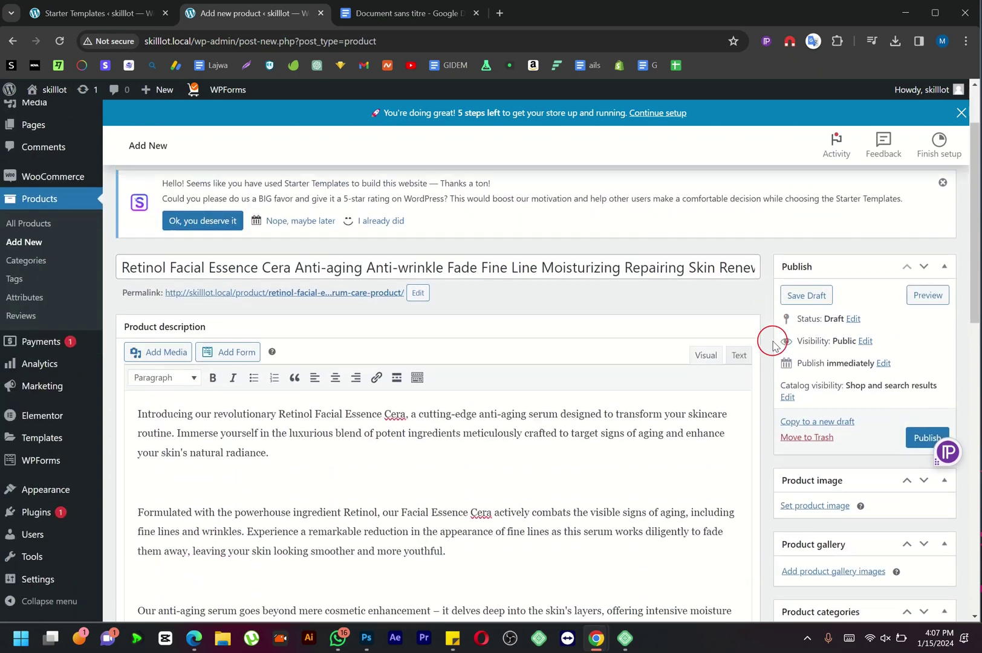
scroll(773, 345, "down", 2)
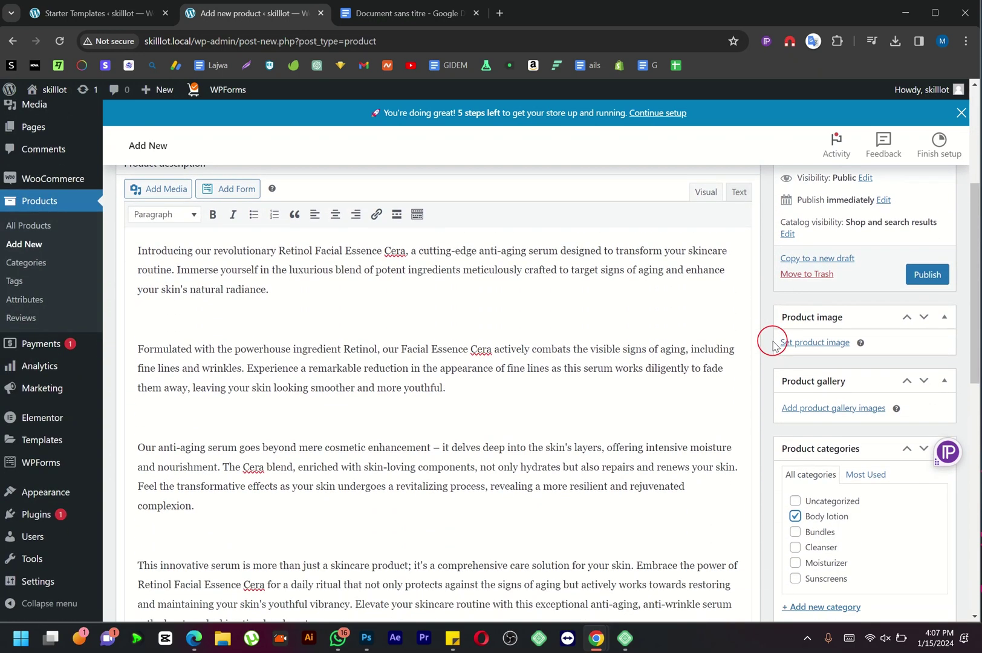
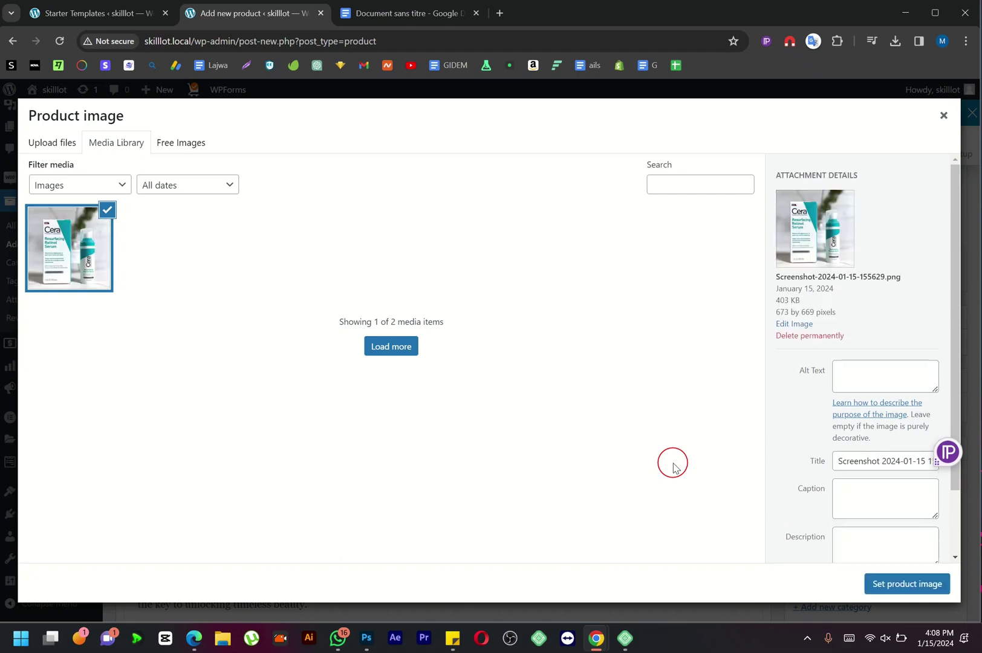
left_click(907, 583)
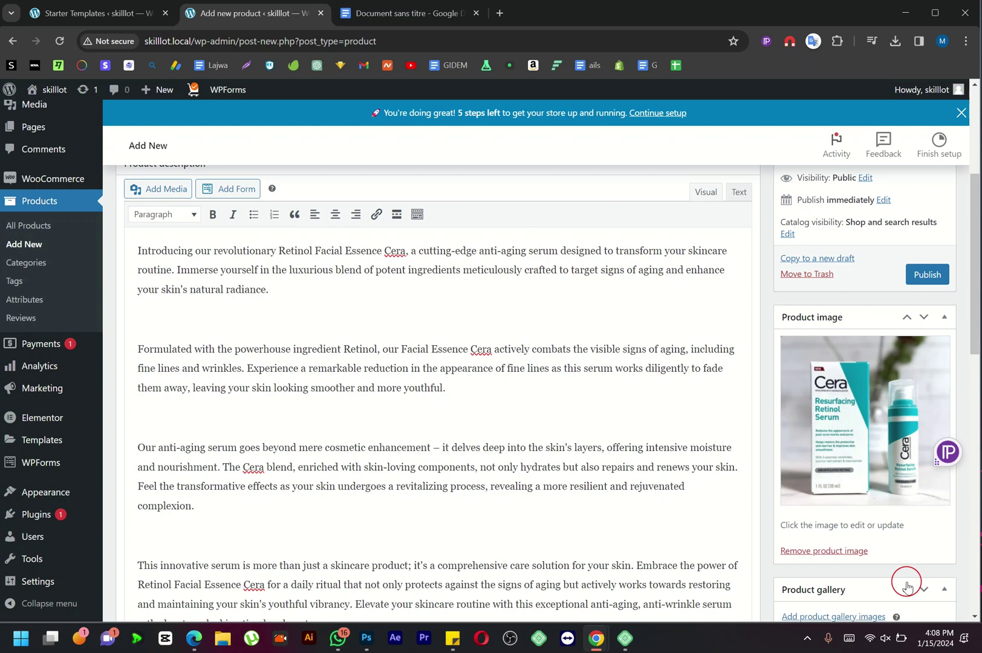
scroll(892, 527, "down", 1)
scroll(892, 527, "down", 2)
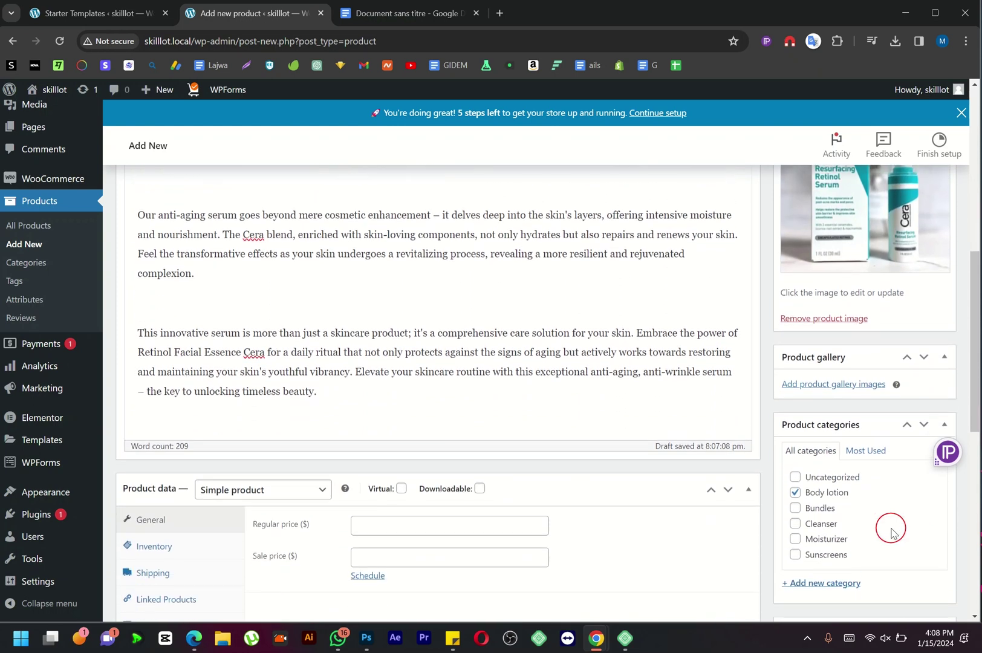
left_click(849, 375)
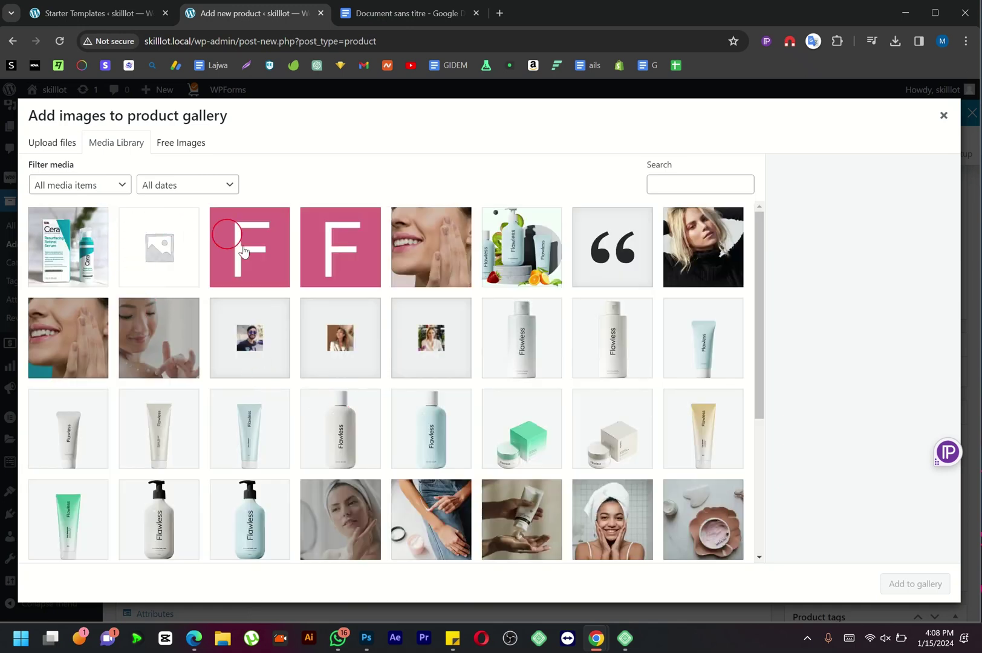
scroll(270, 369, "down", 4)
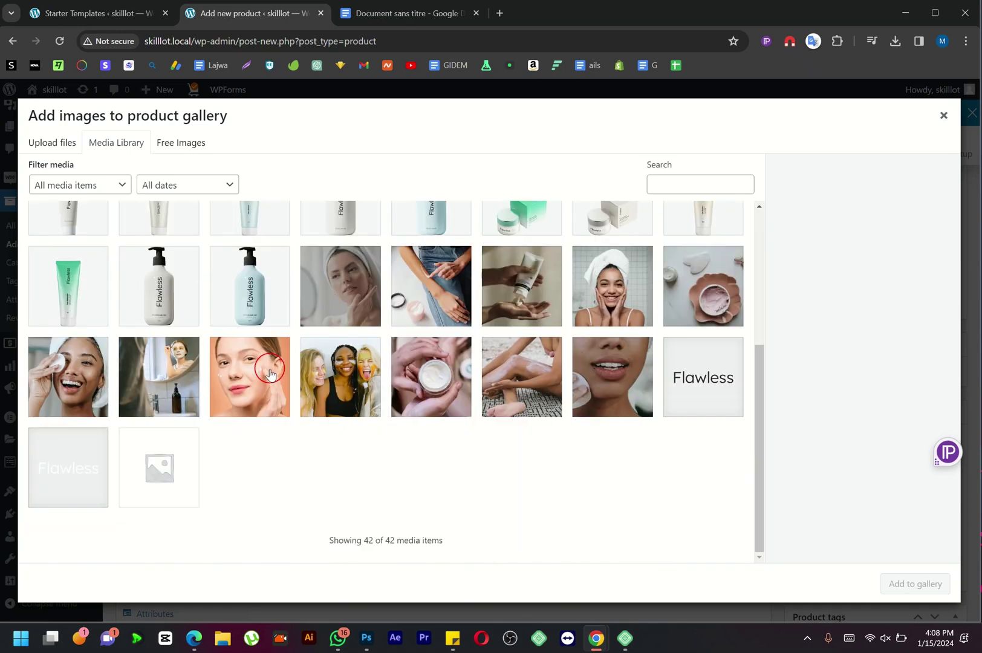
scroll(269, 371, "up", 5)
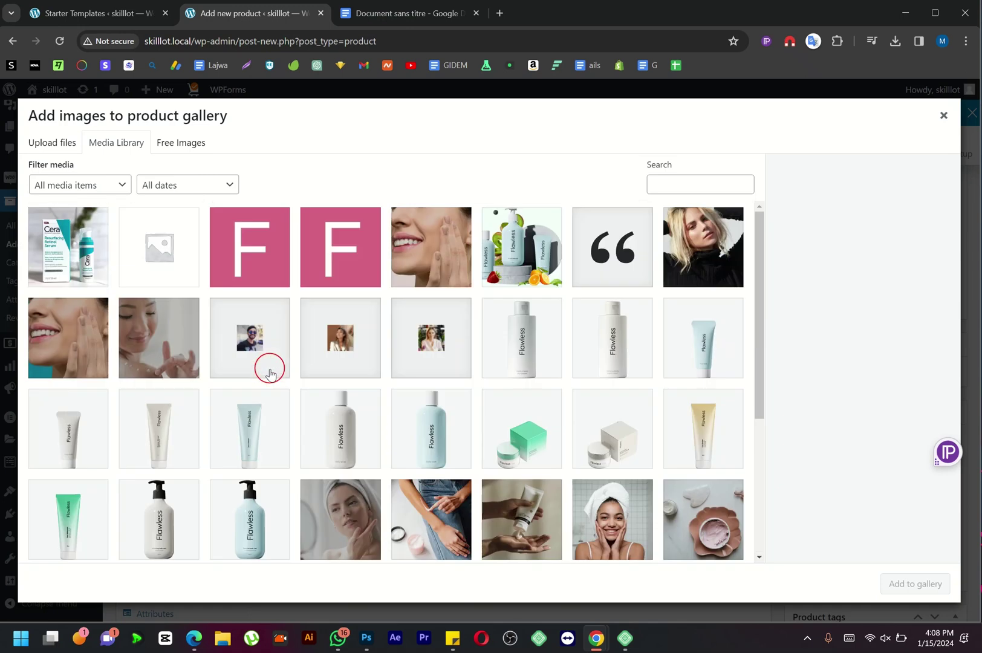
left_click(58, 141)
left_click(489, 348)
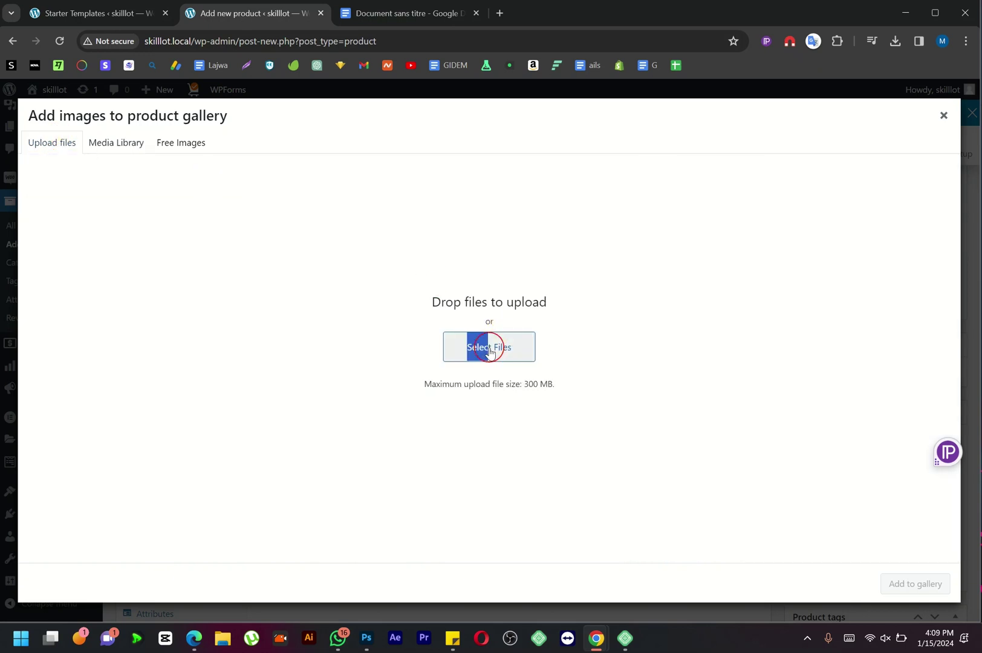
left_click(502, 357)
left_click(476, 355)
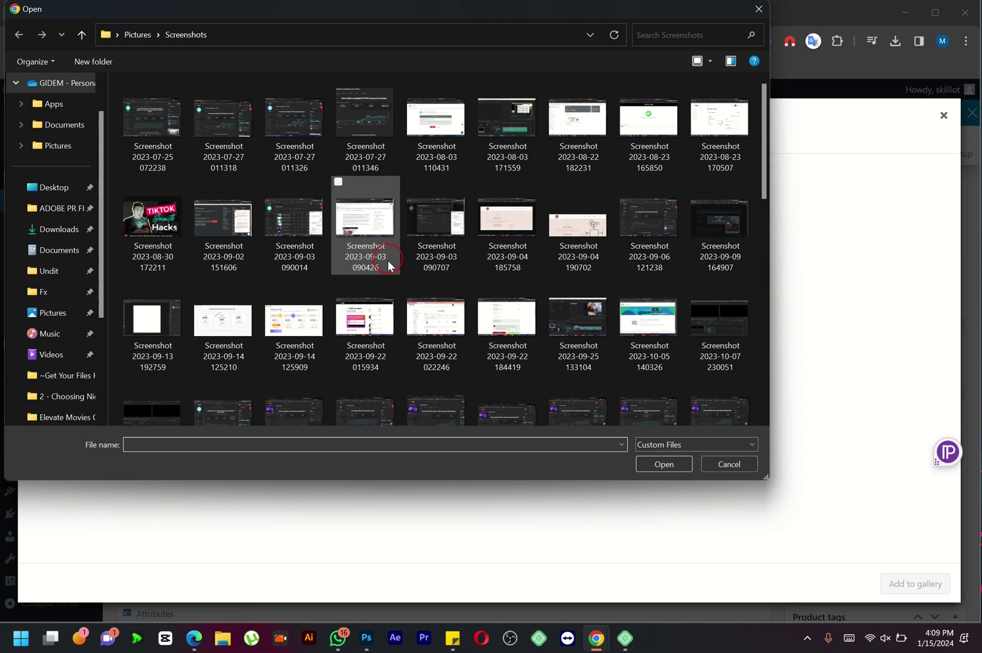
scroll(397, 299, "down", 10)
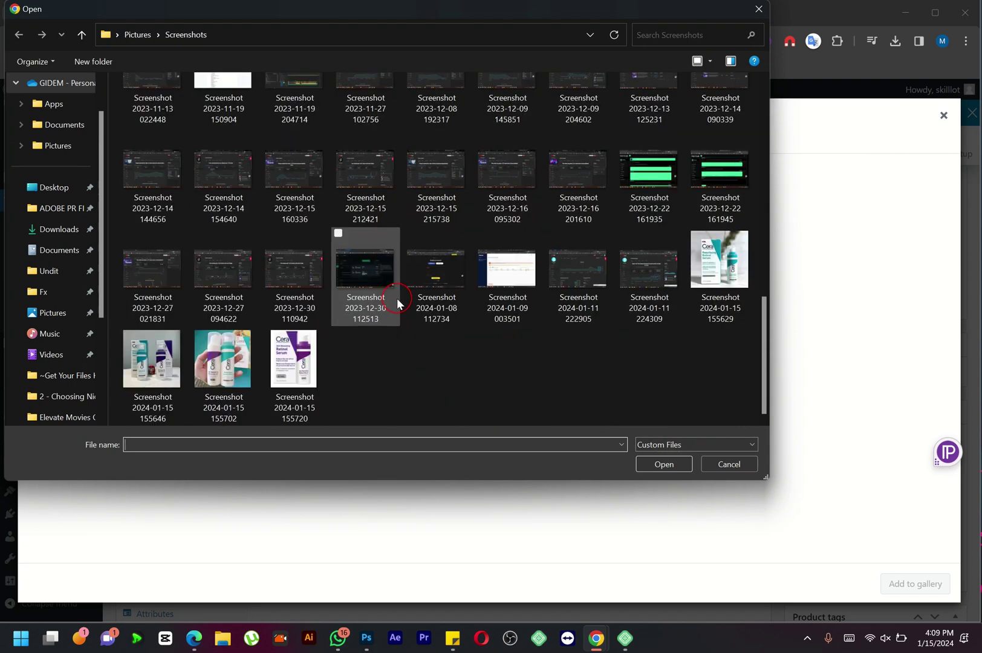
left_click_drag(415, 366, 128, 363)
left_click(685, 471)
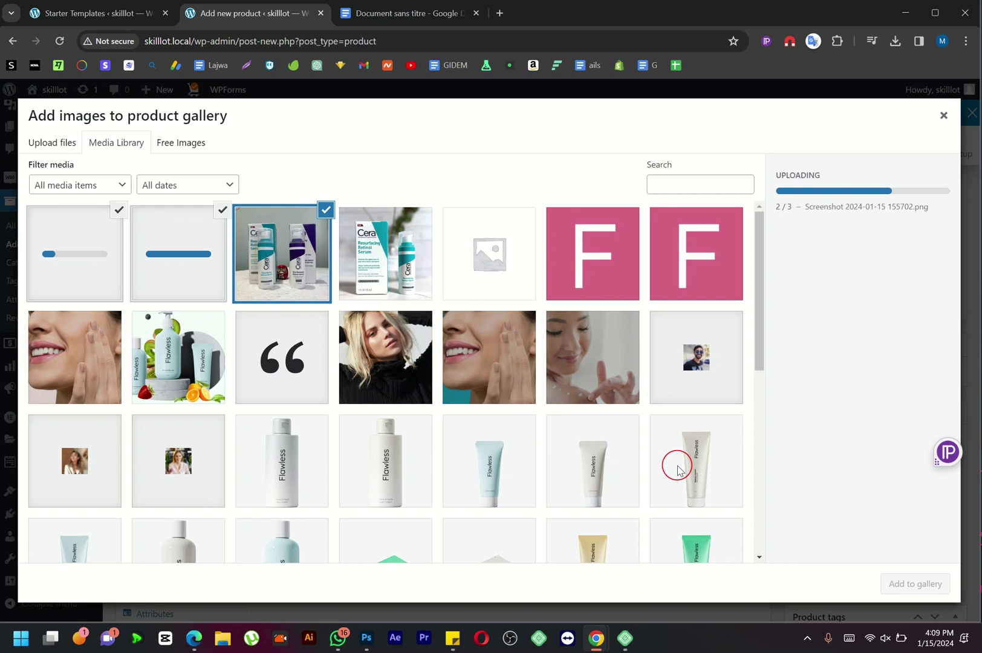
left_click(912, 583)
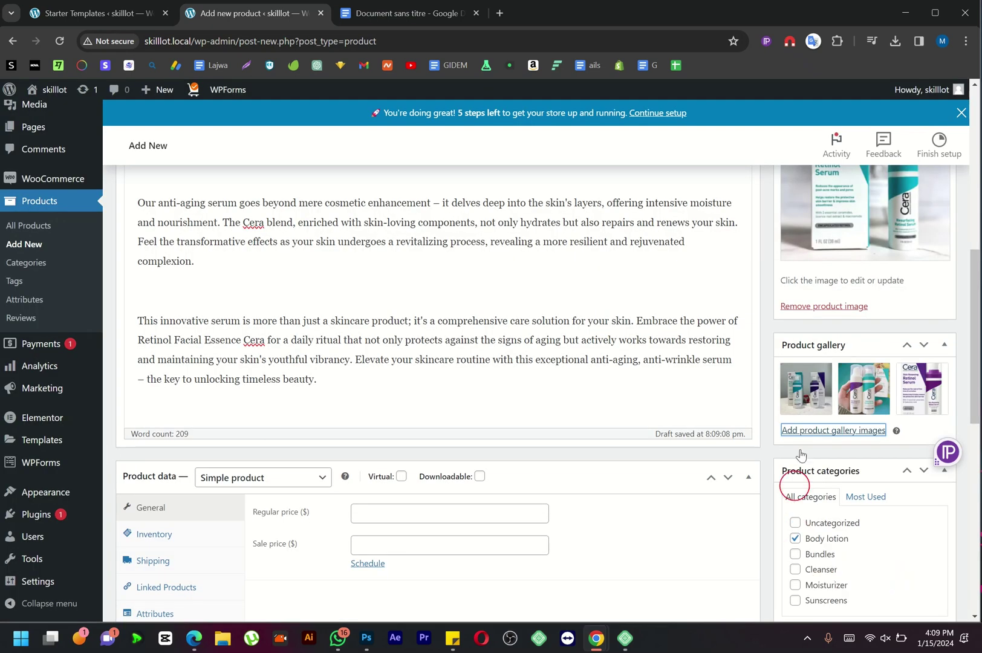
scroll(628, 457, "down", 3)
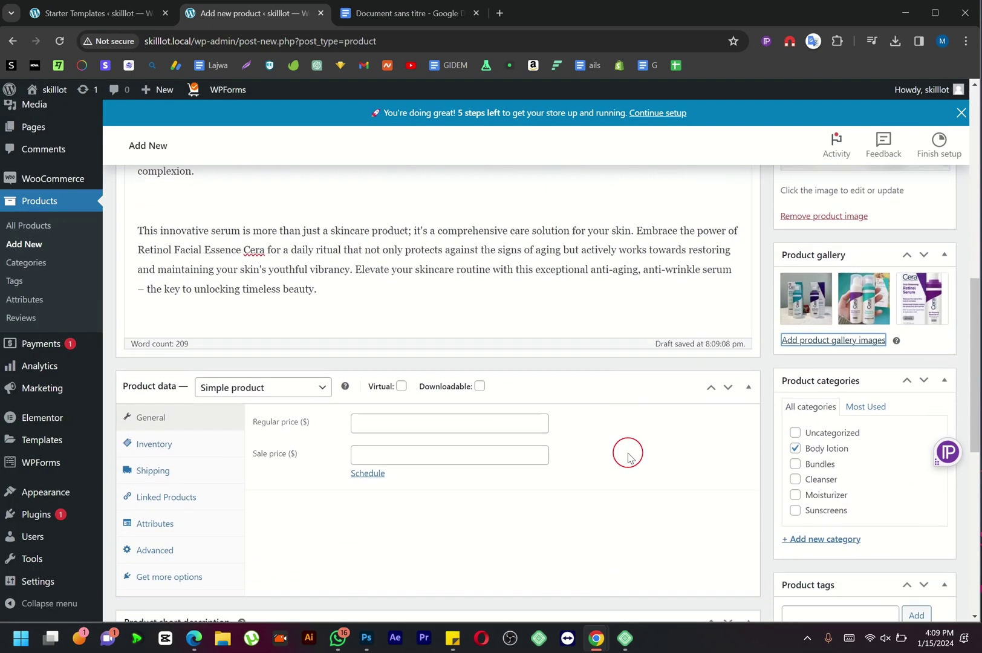
Copy the price 3.50 from the Google Docs document and paste it as the product's regular price in WordPress
scroll(628, 456, "down", 1)
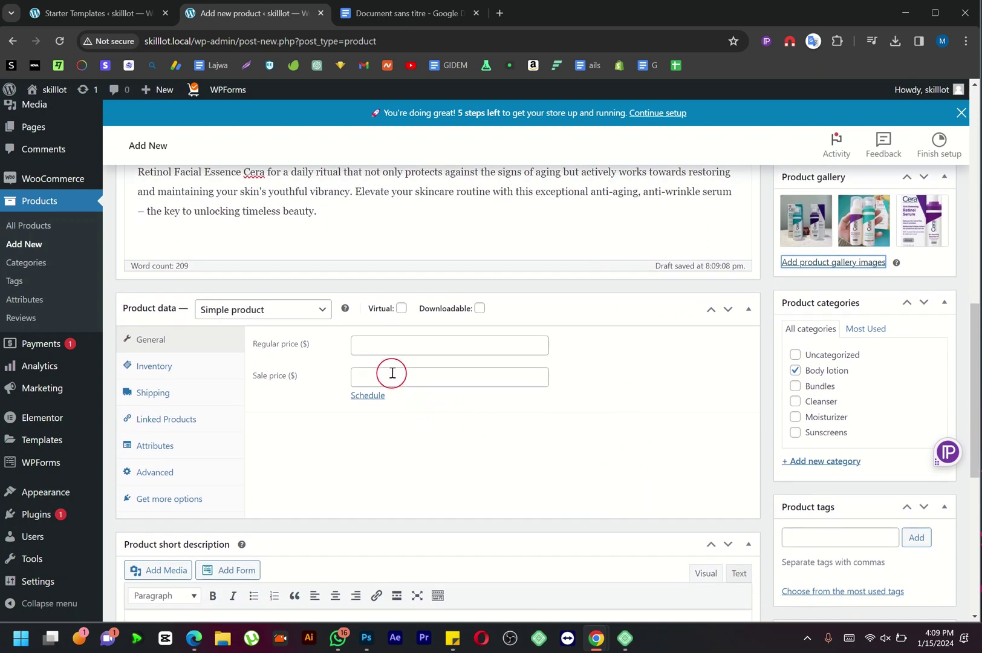
left_click(386, 346)
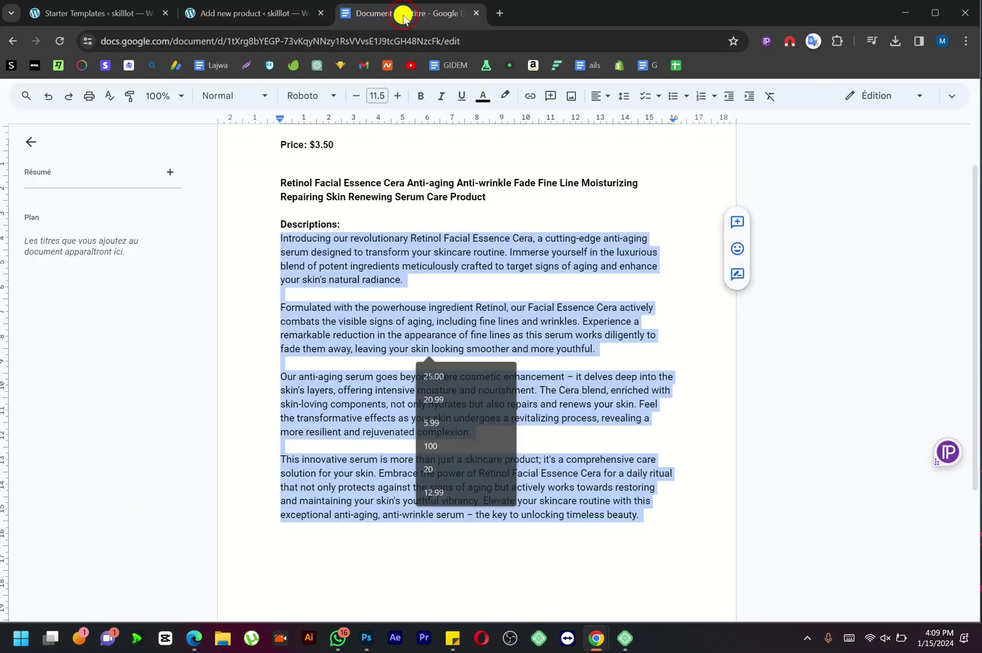
left_click(403, 13)
scroll(383, 162, "up", 2)
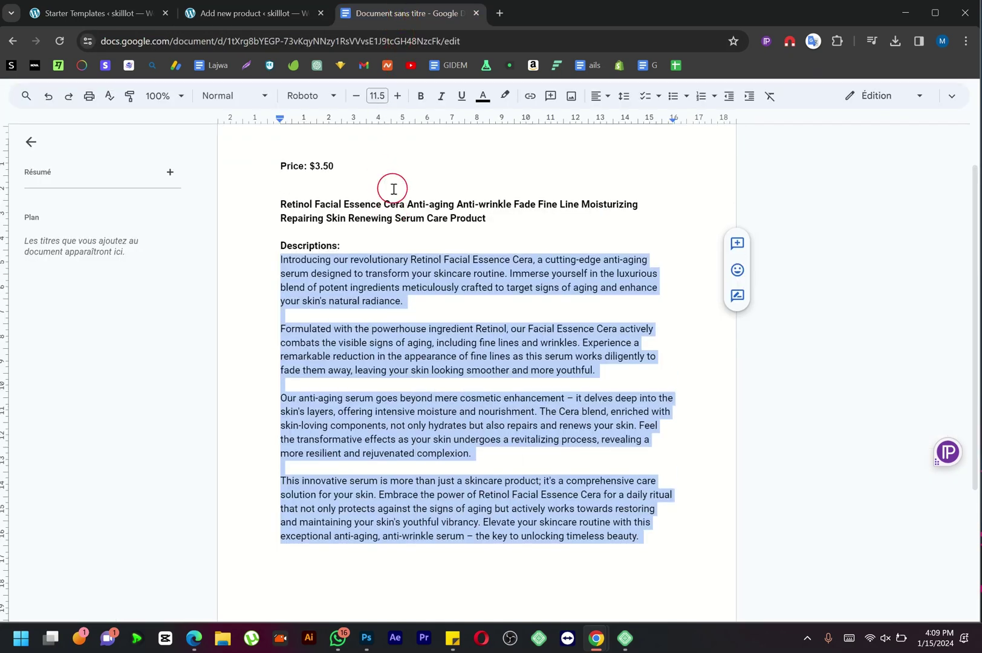
left_click(327, 203)
left_click_drag(313, 203, 339, 203)
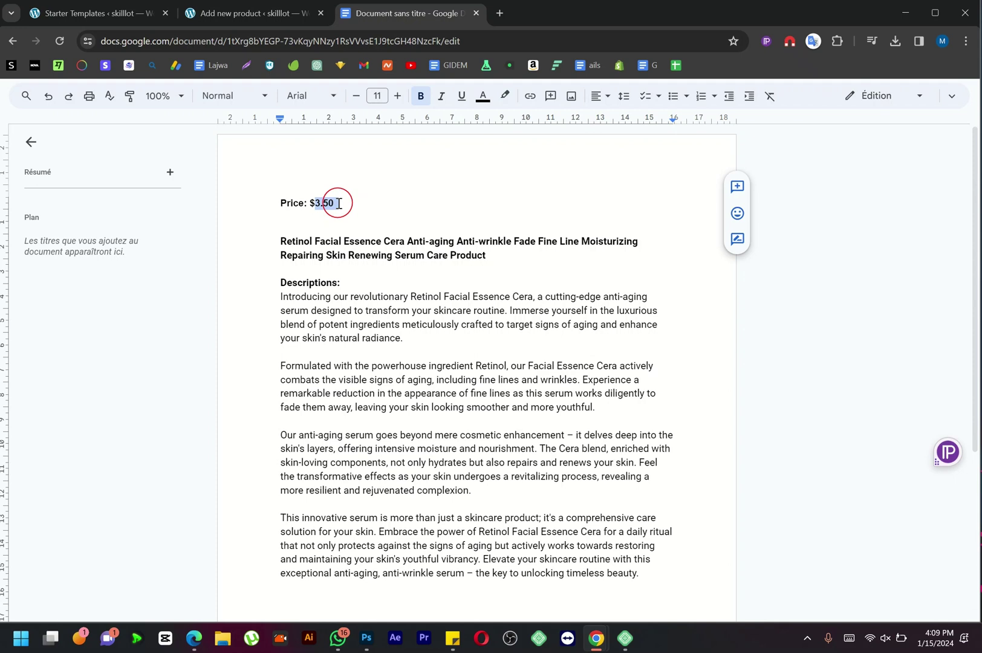
left_click(249, 13)
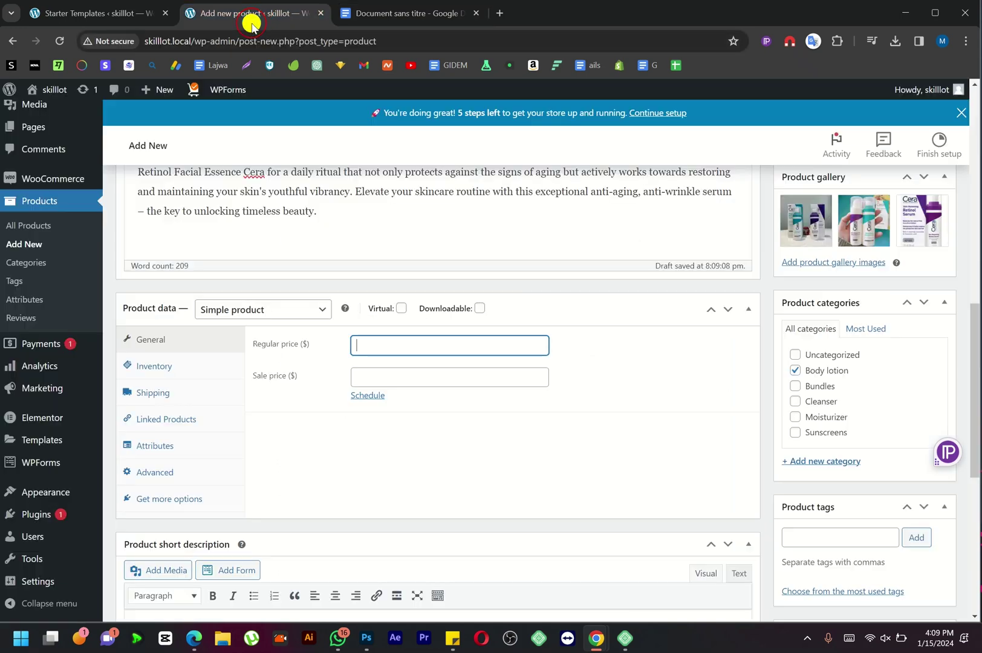
left_click(377, 343)
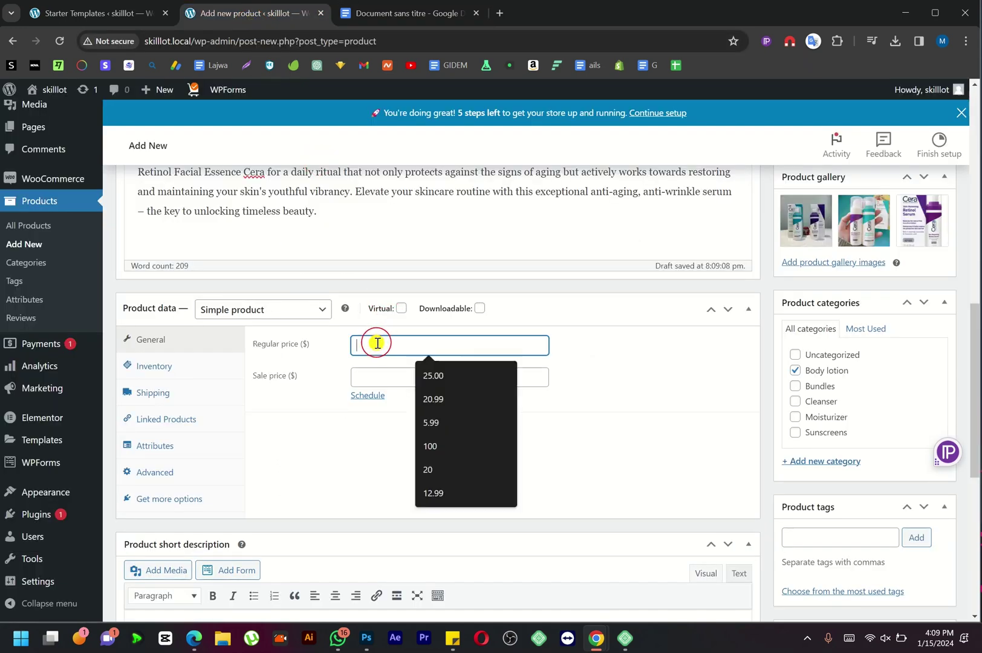
left_click(376, 342)
left_click(445, 430)
Look over the rest of the product form and publish the retinol serum product
scroll(445, 431, "down", 1)
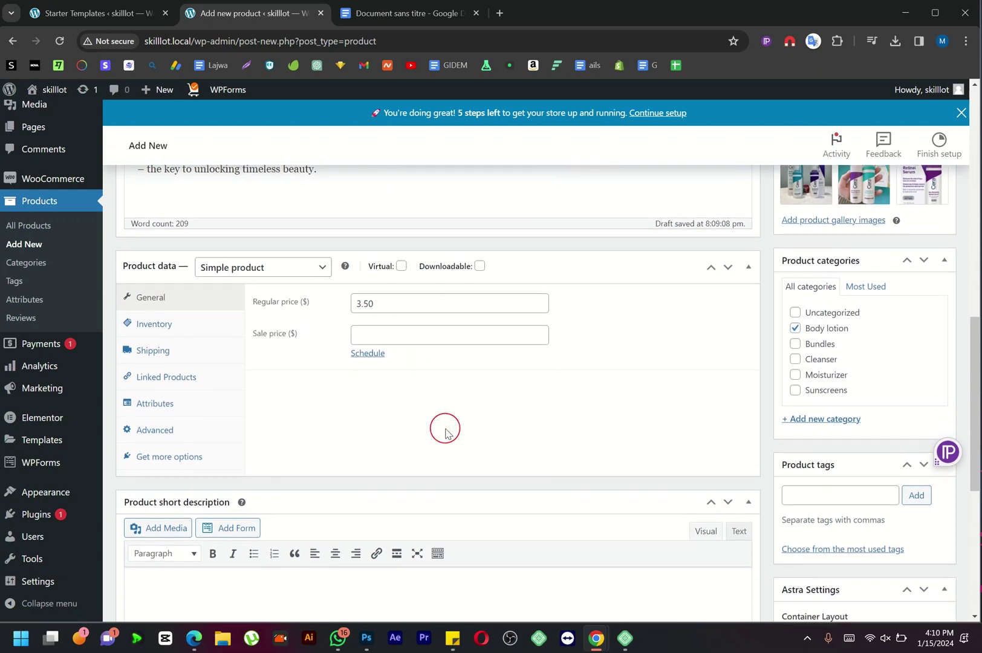
scroll(445, 430, "down", 5)
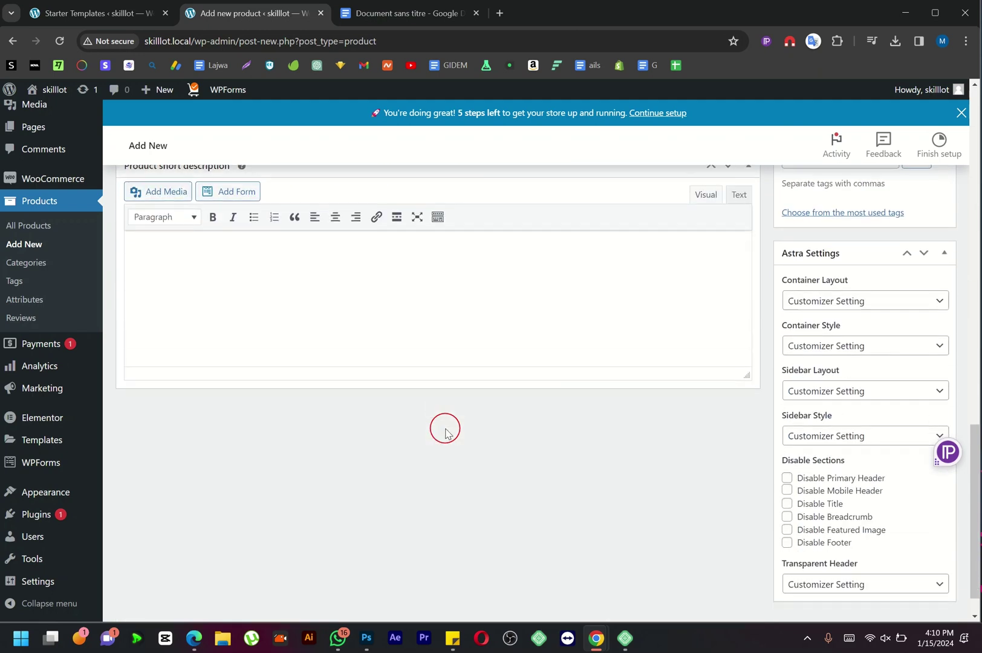
scroll(445, 431, "up", 6)
scroll(445, 431, "up", 8)
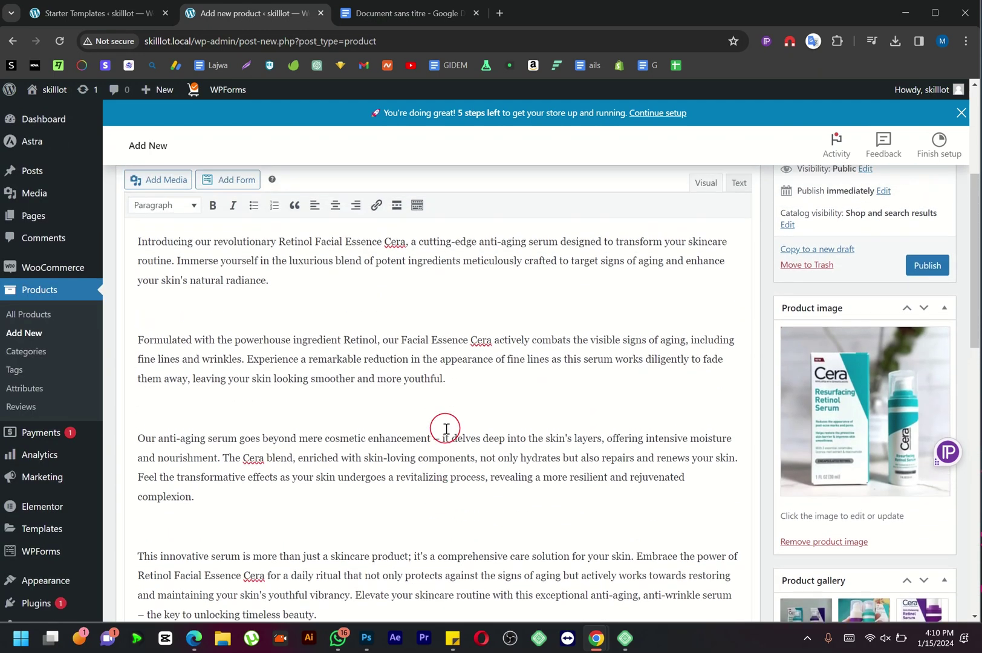
scroll(445, 431, "up", 2)
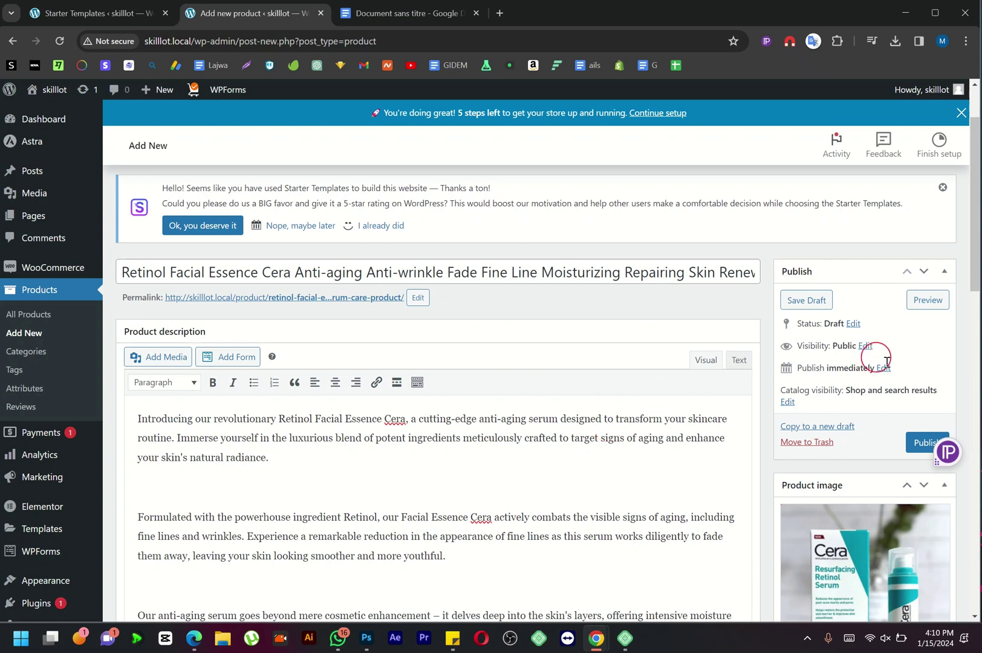
left_click(921, 445)
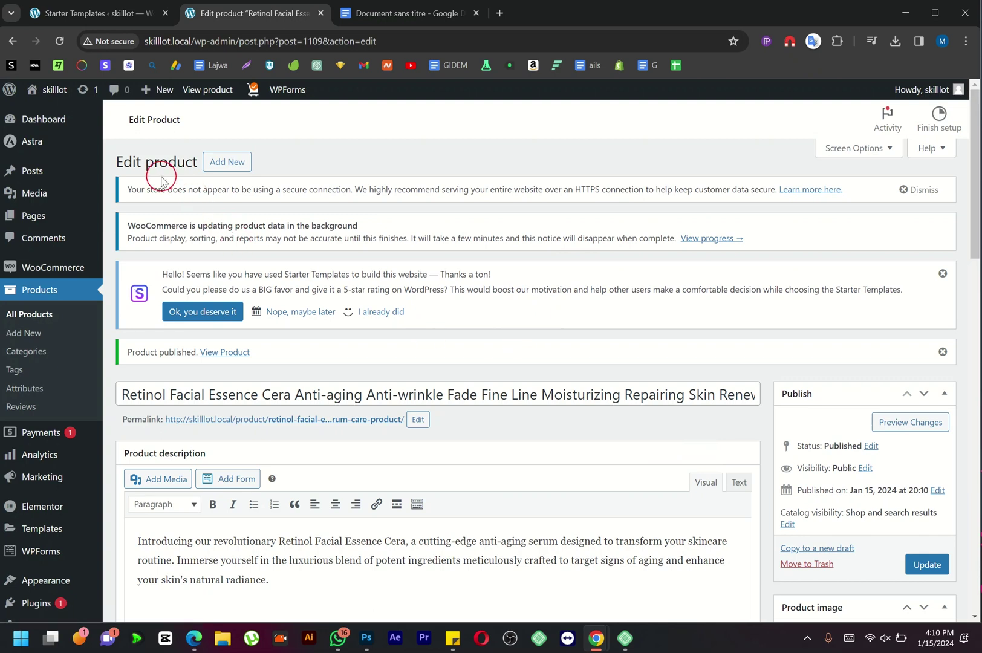
Open the store's shop page in a new browser tab and look through the listed products
mouse_move(46, 97)
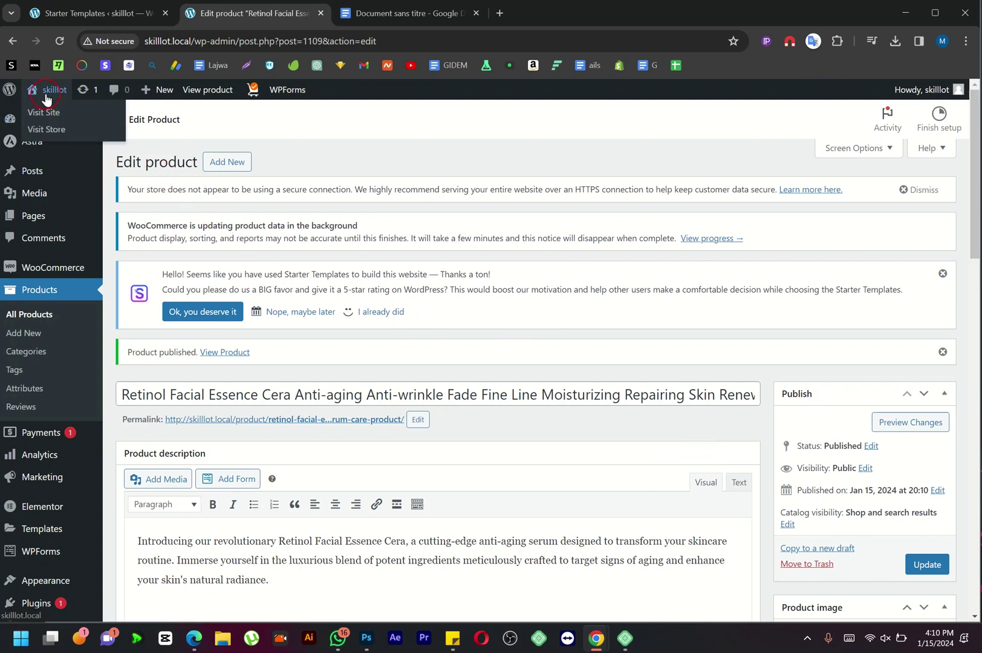
right_click(46, 132)
left_click(73, 136)
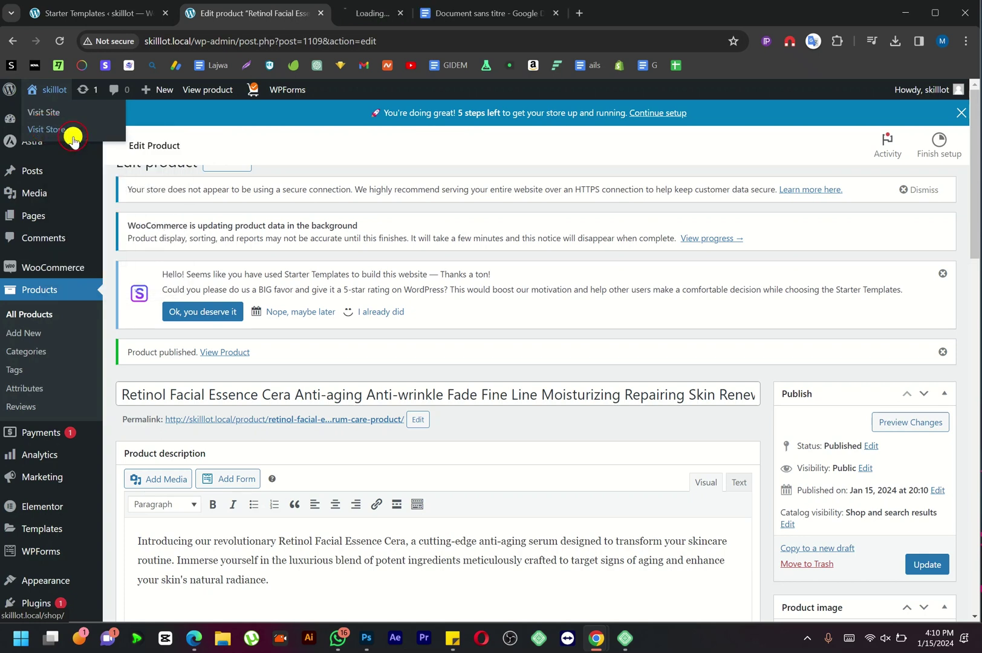
left_click(373, 13)
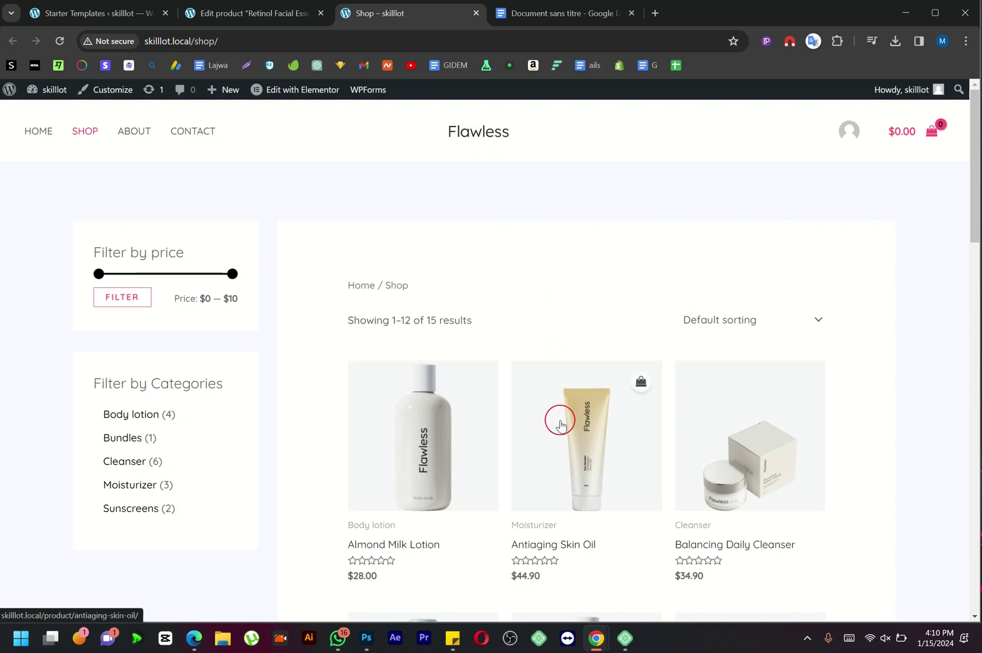
scroll(560, 425, "down", 10)
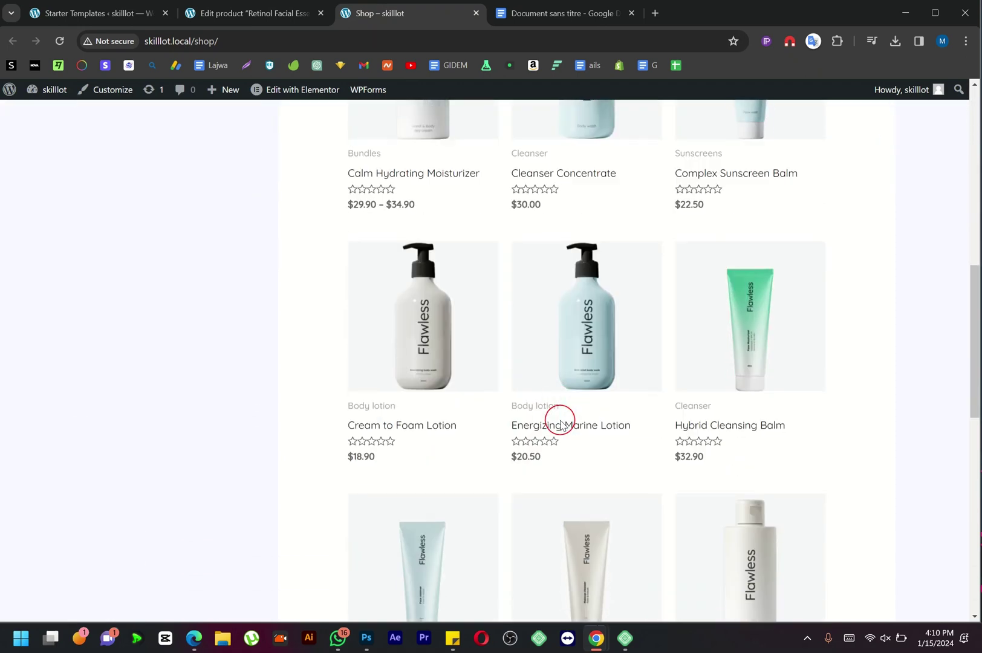
scroll(560, 425, "down", 8)
scroll(560, 425, "up", 11)
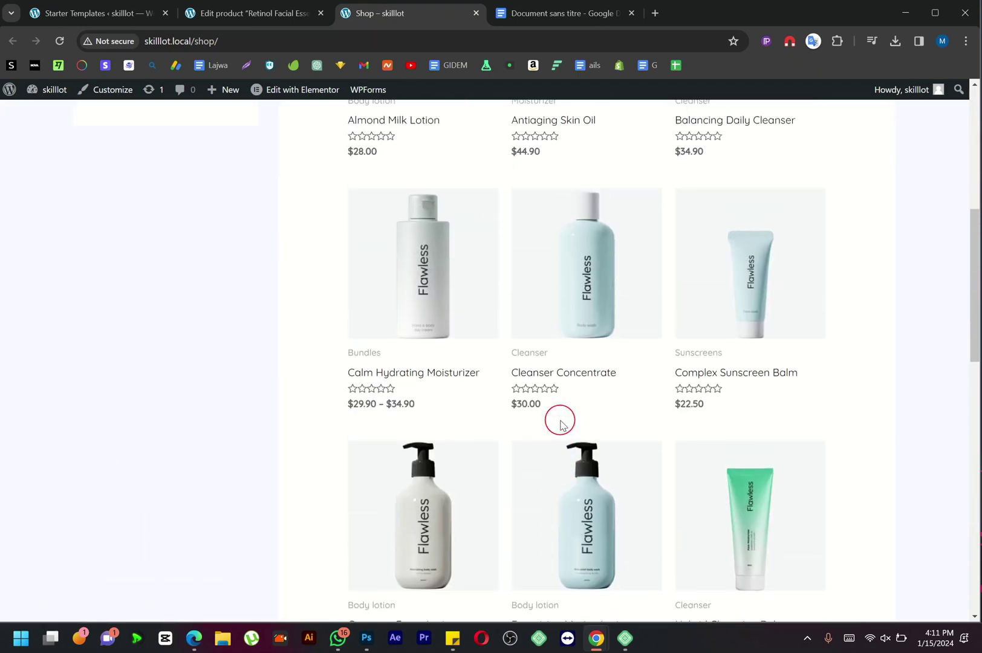
scroll(560, 425, "up", 7)
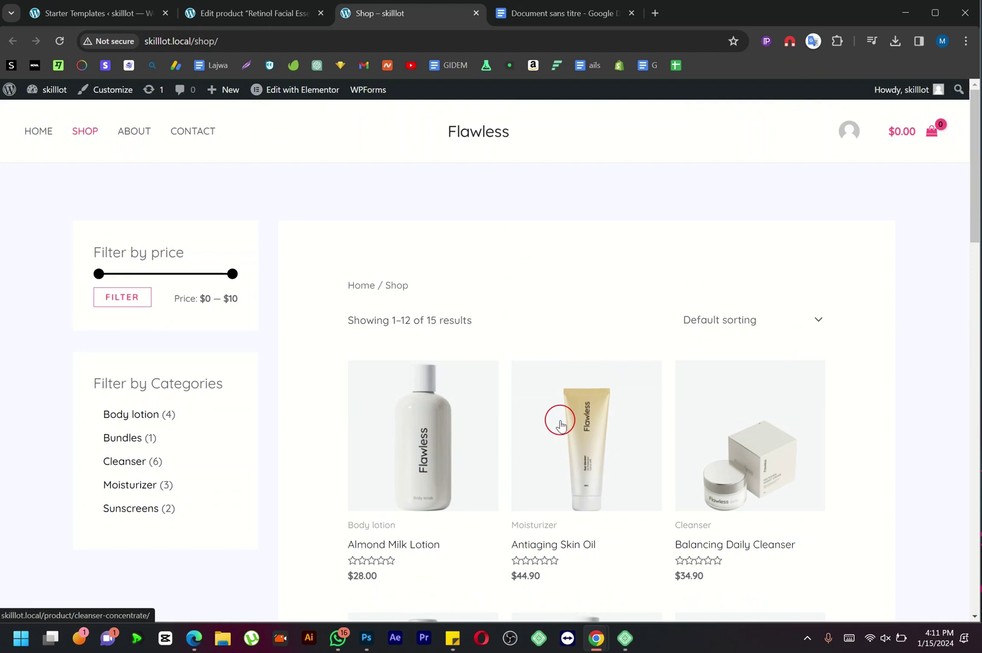
Filter the shop by the Body lotion category and open the Retinol Facial Essence Cera product page
left_click(133, 415)
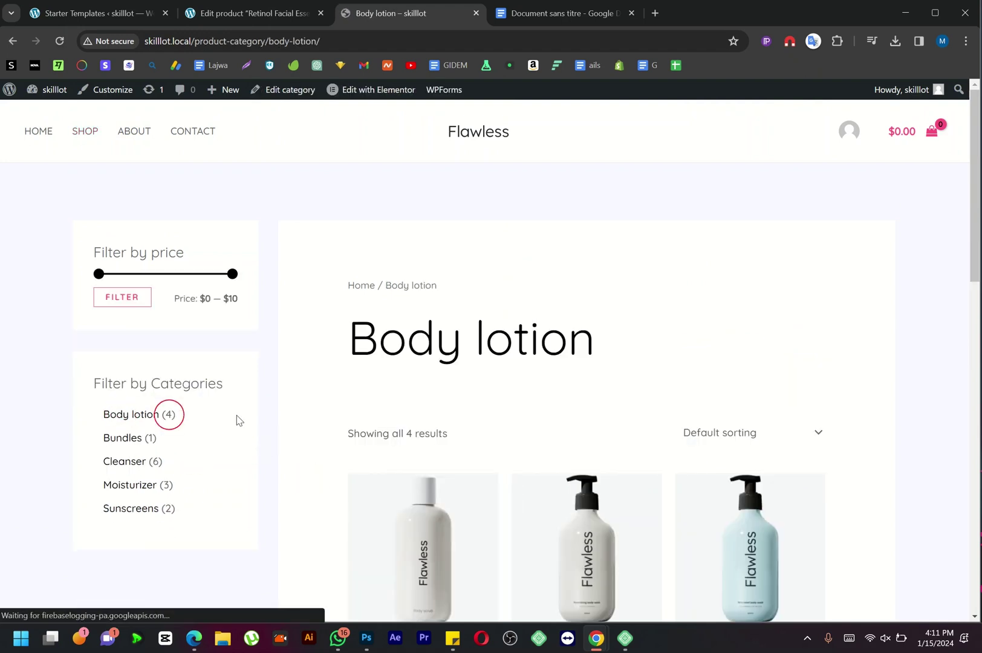
scroll(418, 509, "down", 6)
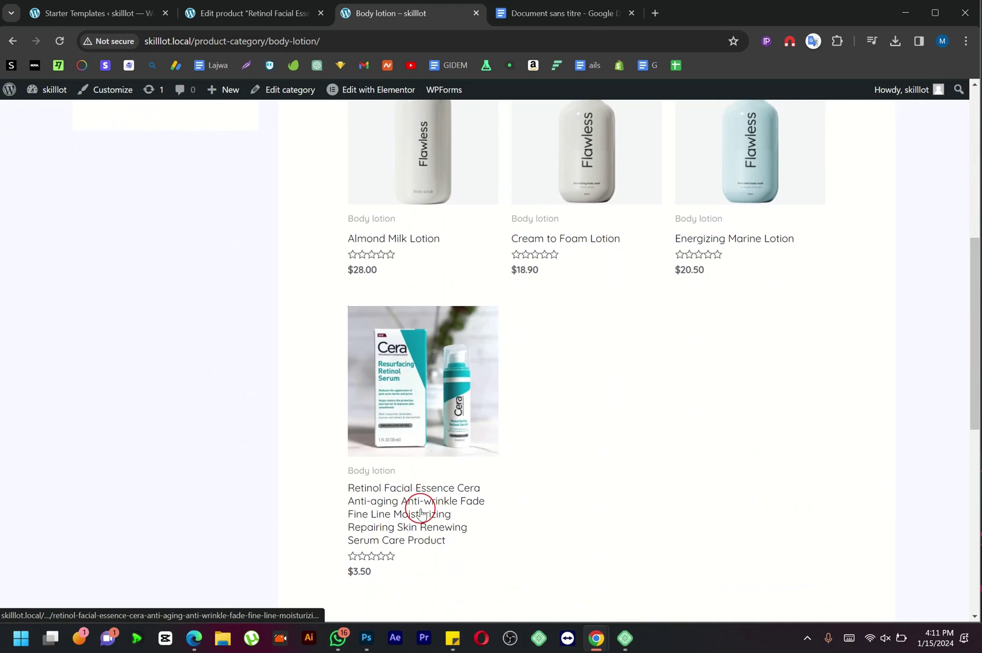
scroll(422, 513, "down", 2)
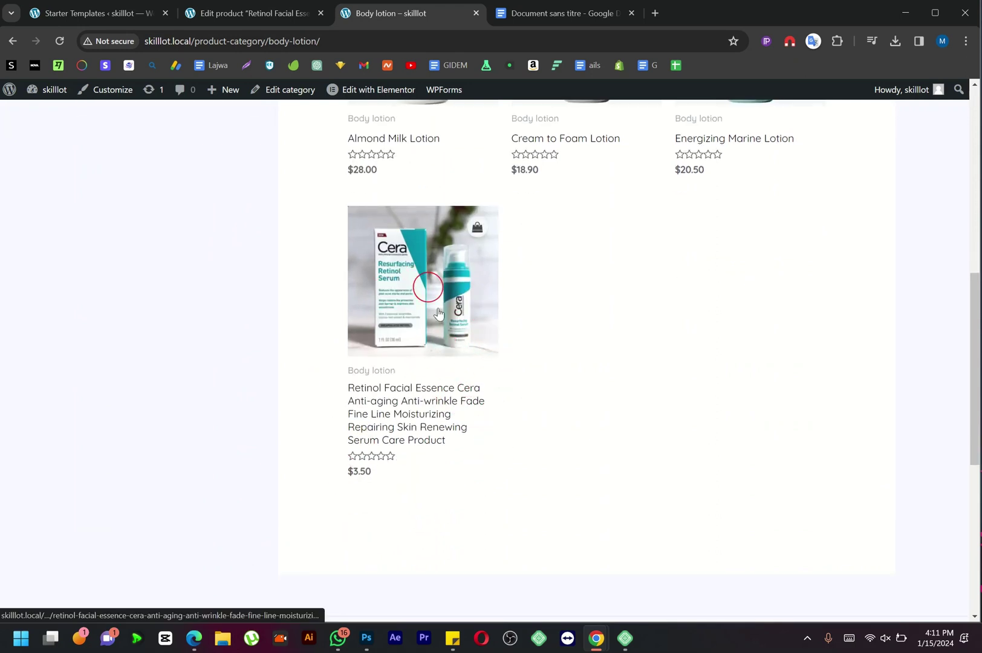
scroll(436, 395, "up", 2)
left_click(436, 395)
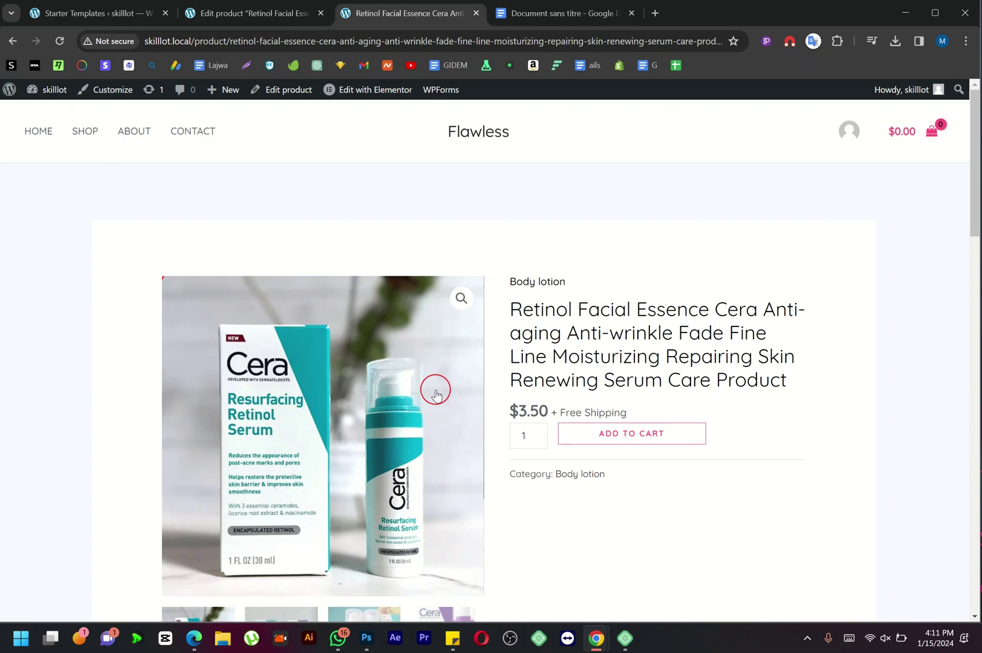
Check the product title on its page and view the gallery pictures, returning to the main image
scroll(435, 394, "down", 2)
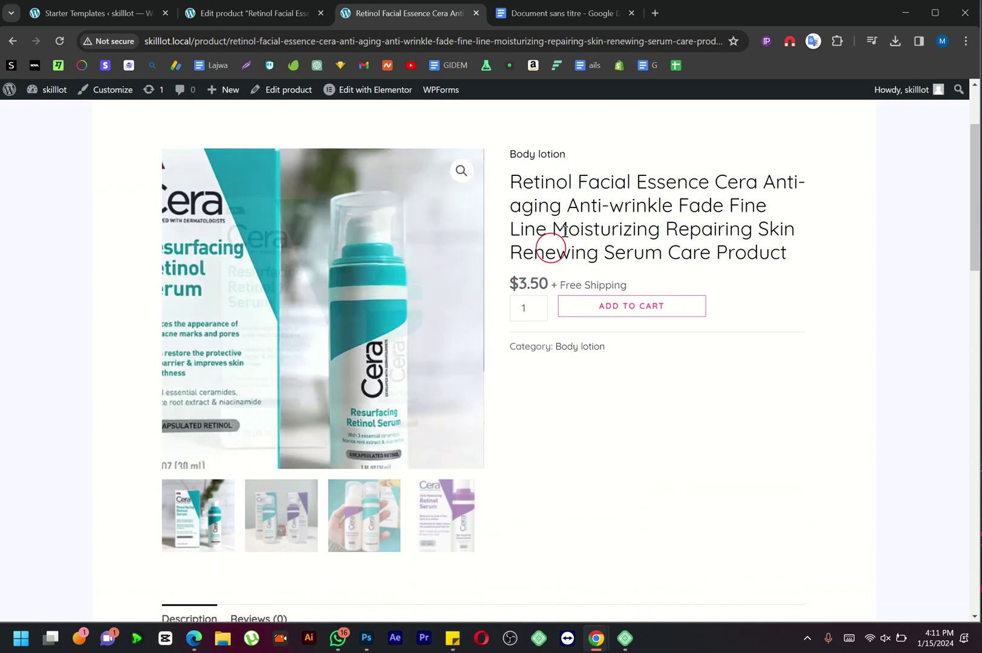
left_click_drag(551, 198, 669, 228)
left_click(706, 236)
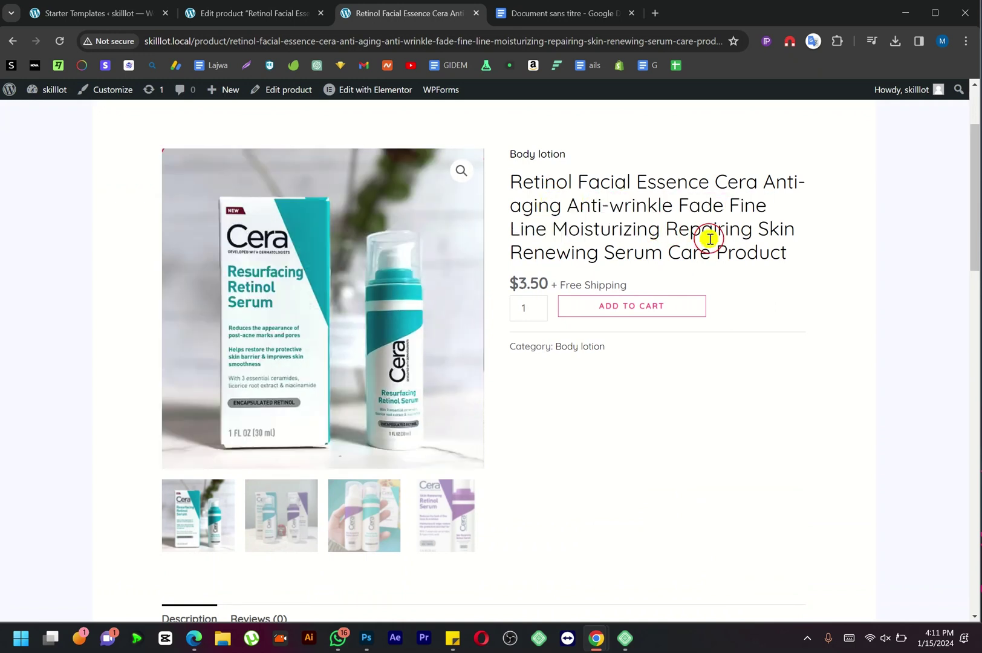
scroll(684, 342, "down", 4)
scroll(387, 314, "up", 3)
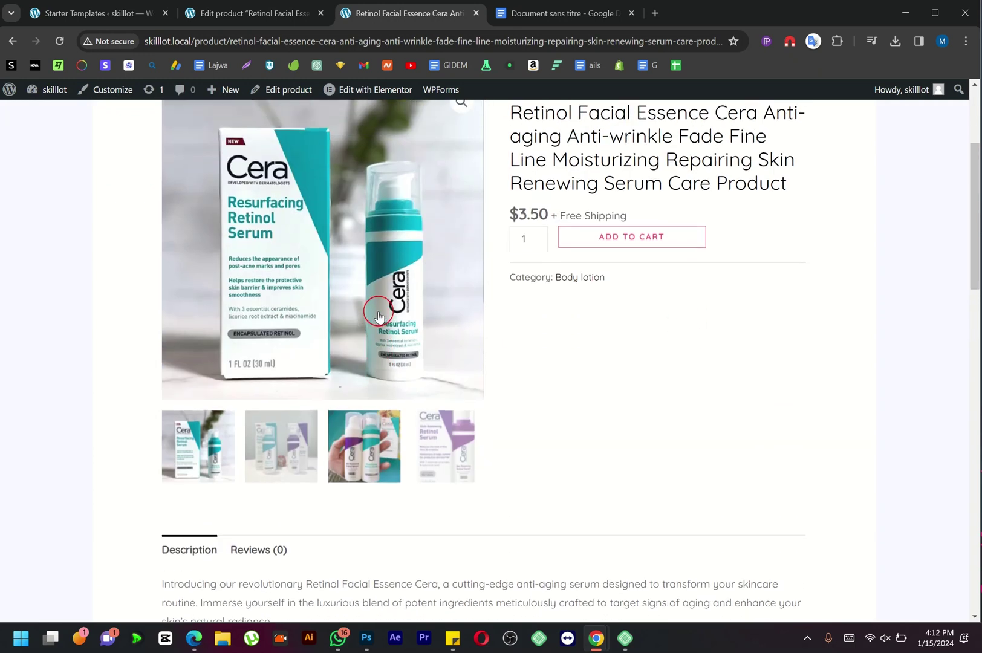
left_click(281, 456)
scroll(357, 466, "up", 1)
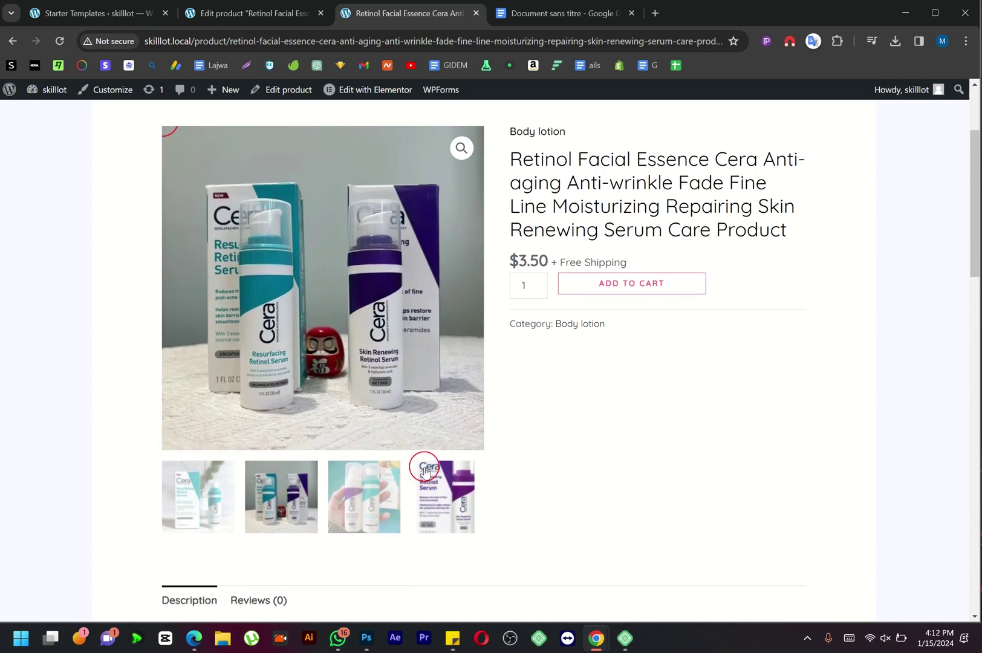
left_click(378, 504)
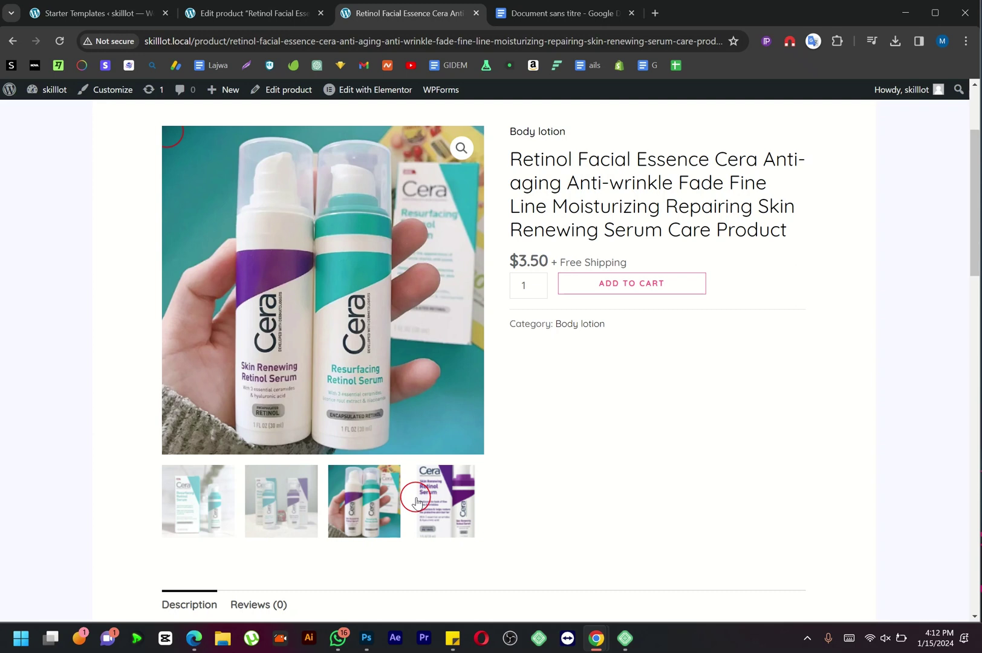
left_click(281, 501)
left_click(200, 498)
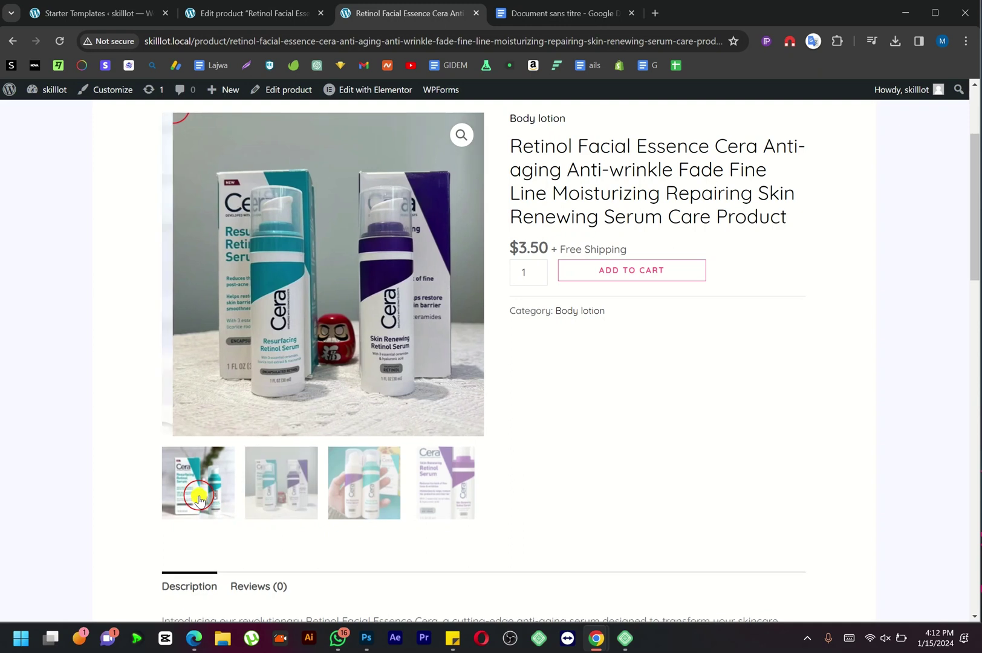
Read through the product's description on the product page
scroll(199, 499, "down", 4)
scroll(199, 499, "down", 7)
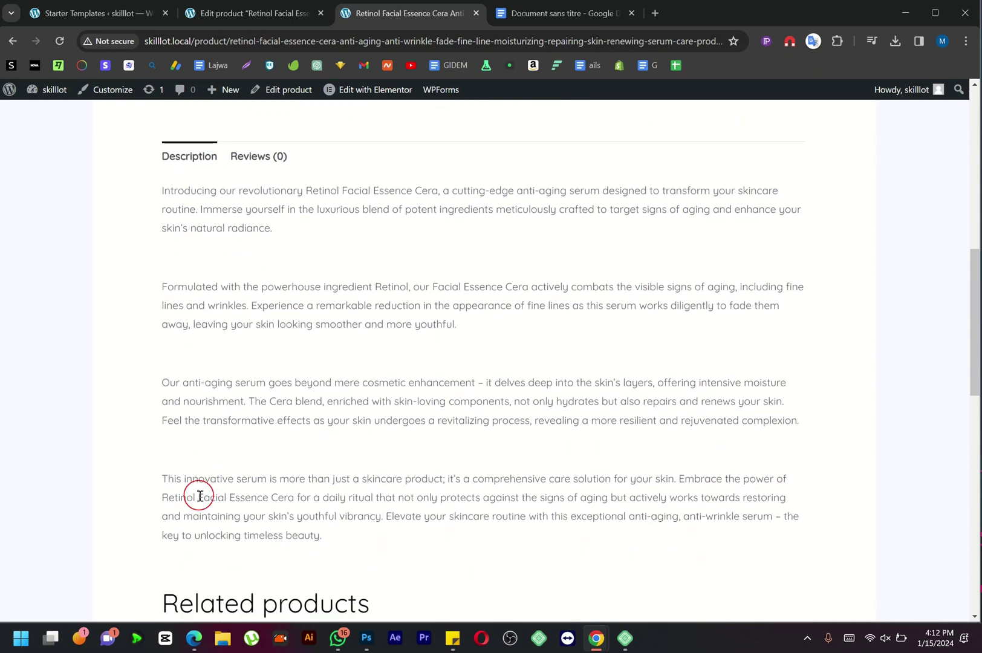
scroll(199, 499, "up", 3)
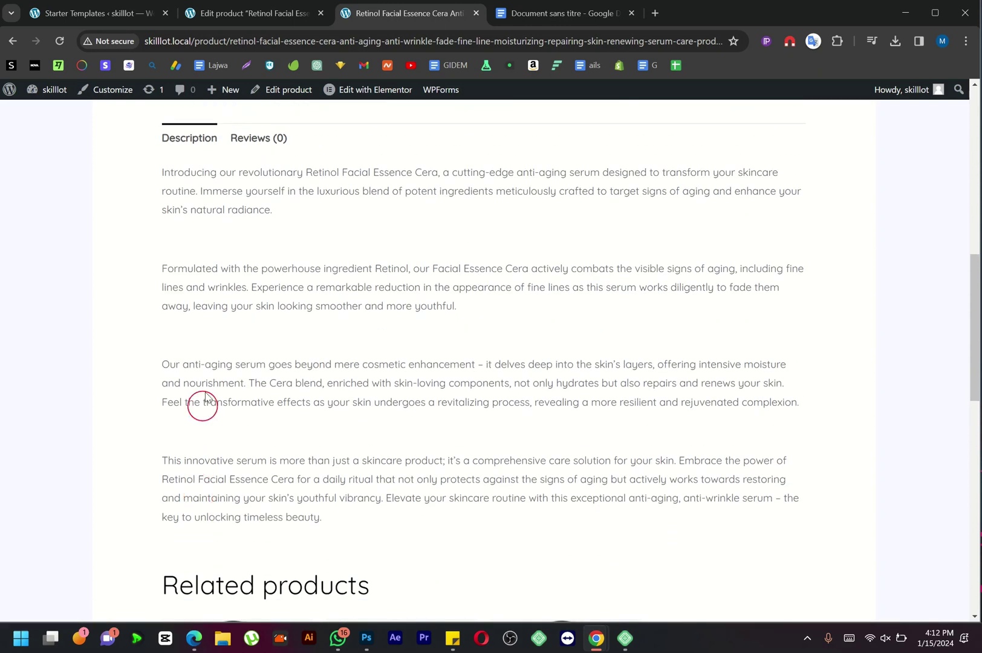
double_click(212, 365)
scroll(208, 365, "up", 3)
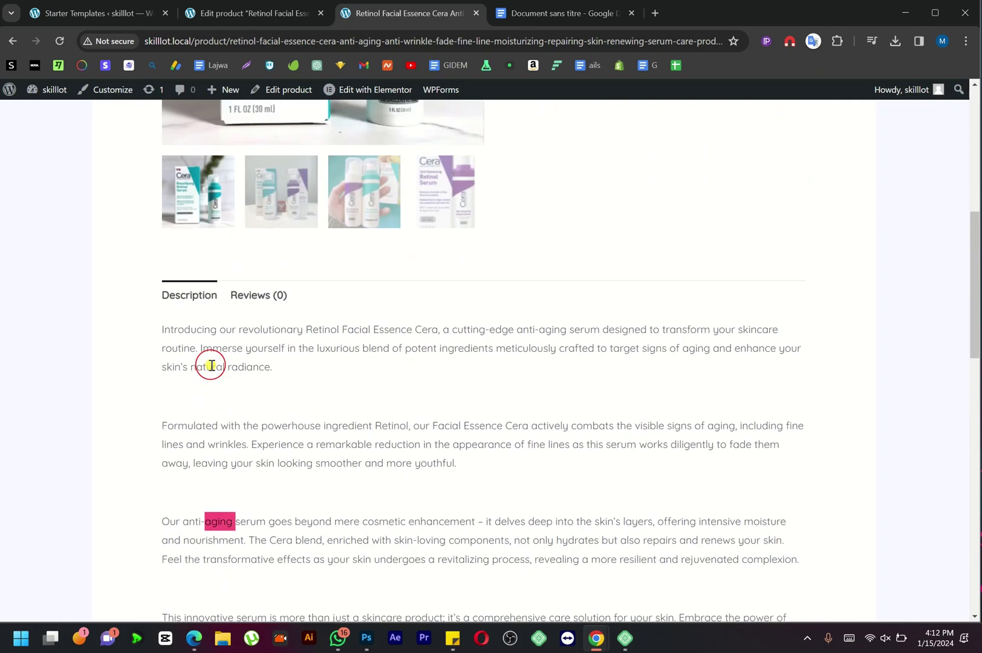
left_click(229, 378)
scroll(229, 378, "up", 7)
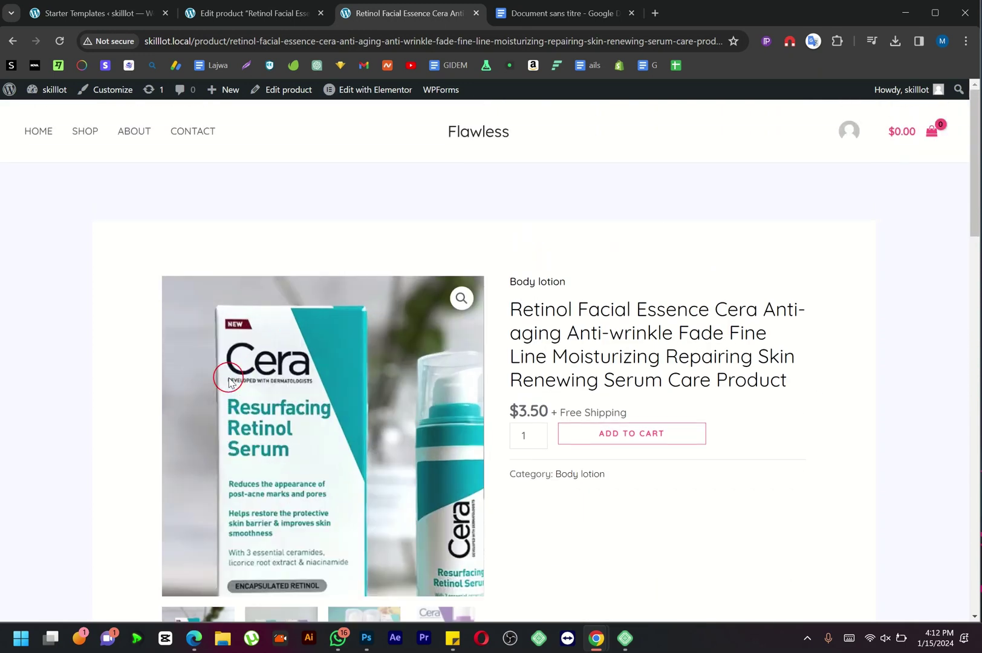
Add one unit of the retinol serum to the cart from its product page
scroll(910, 342, "down", 1)
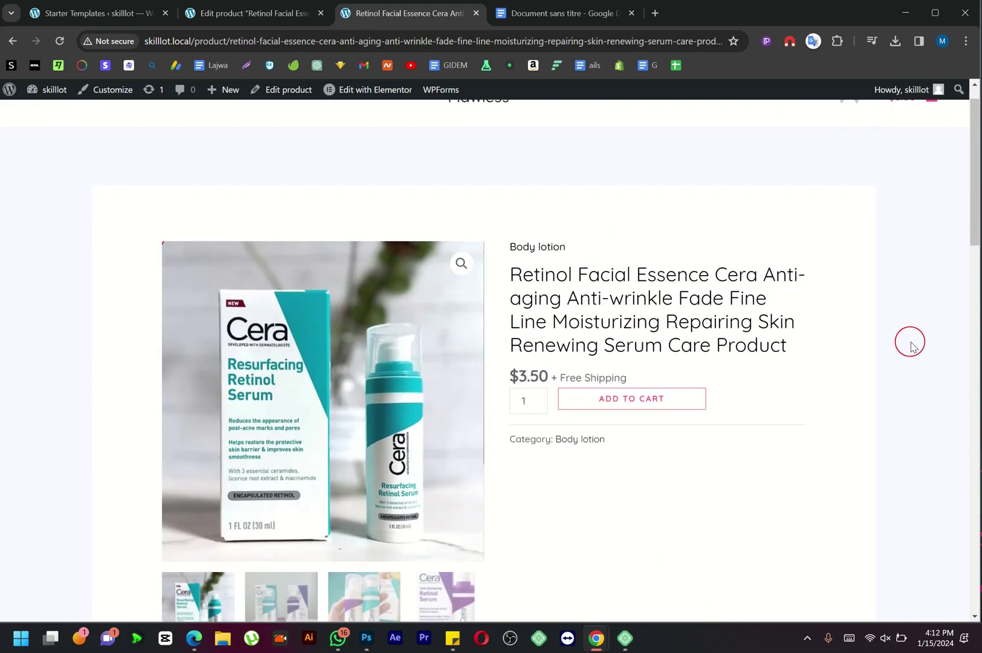
scroll(912, 346, "up", 1)
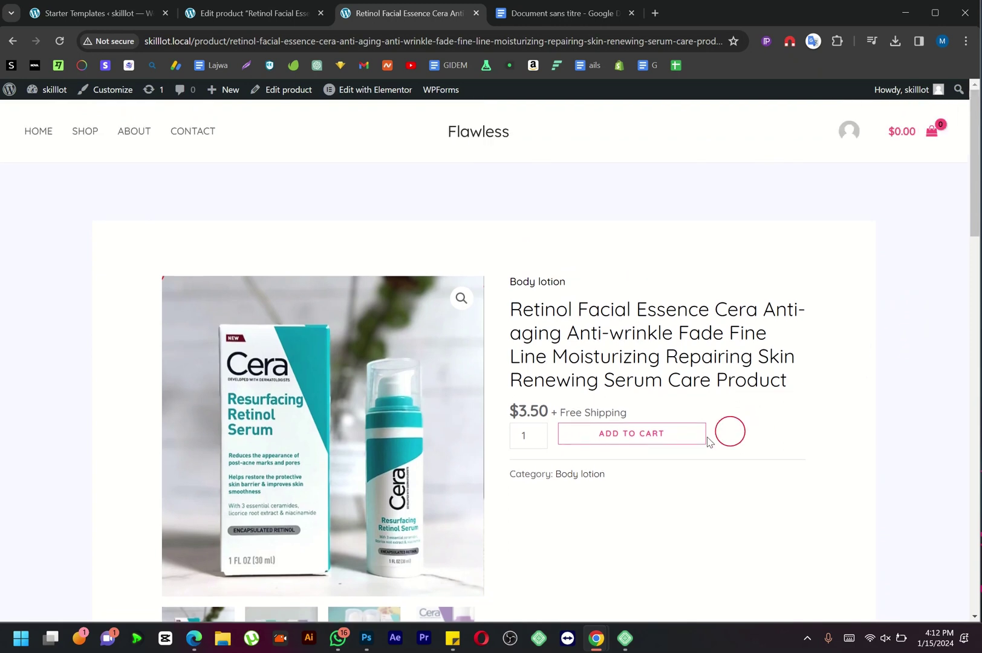
left_click(633, 442)
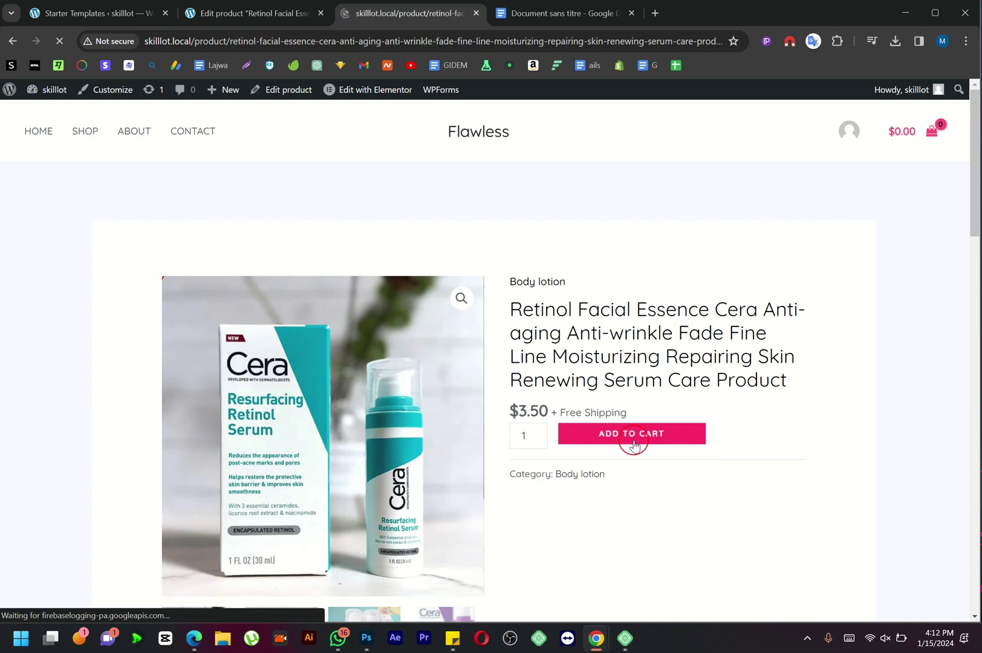
scroll(634, 445, "down", 1)
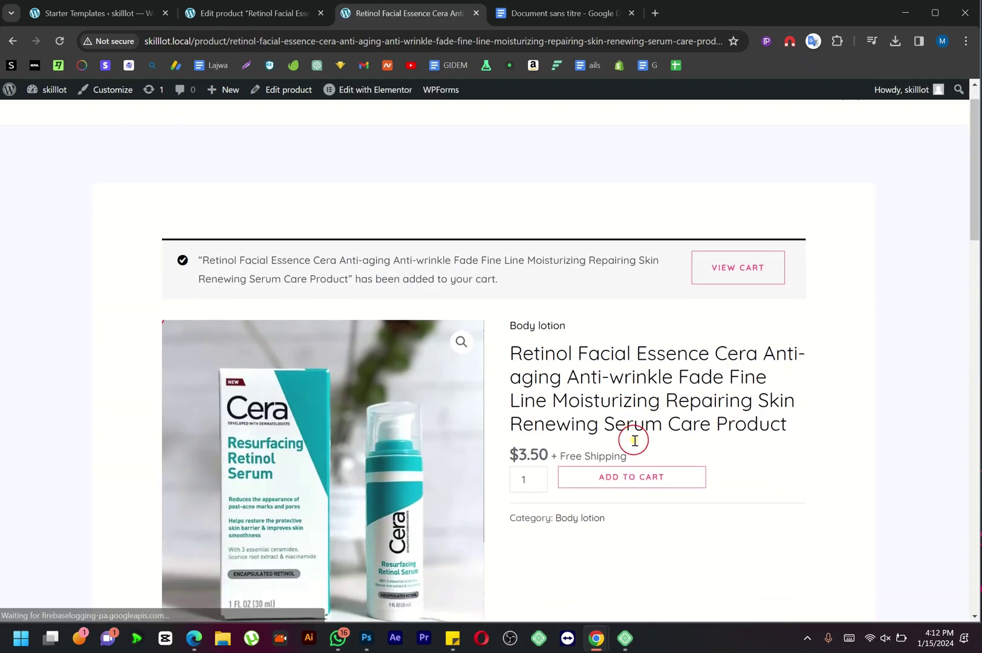
Open the cart containing the retinol serum and proceed to checkout
scroll(634, 445, "down", 1)
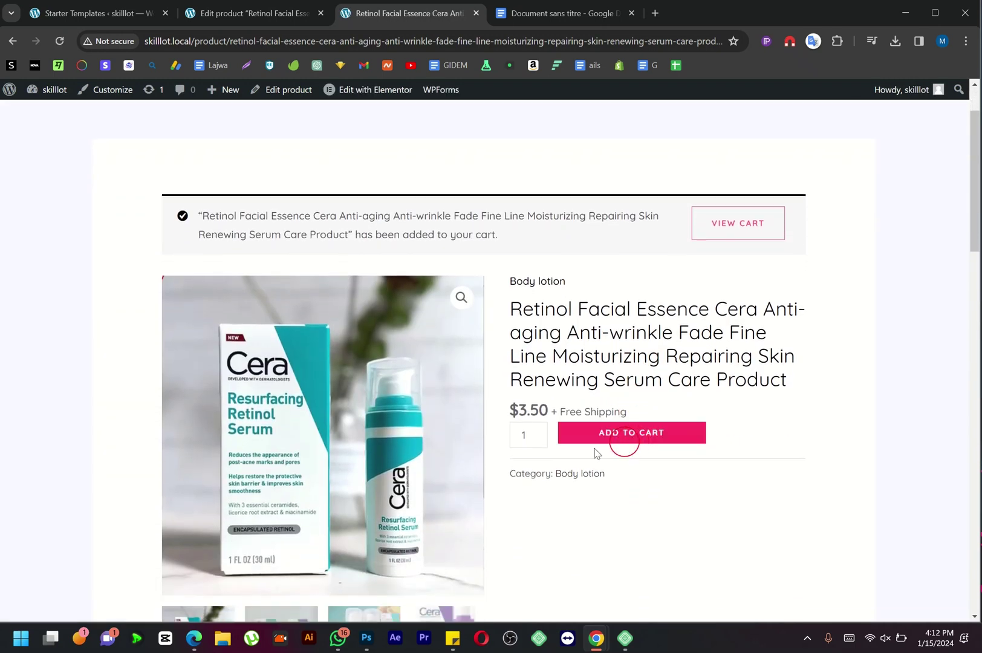
scroll(754, 351, "down", 4)
scroll(754, 351, "up", 4)
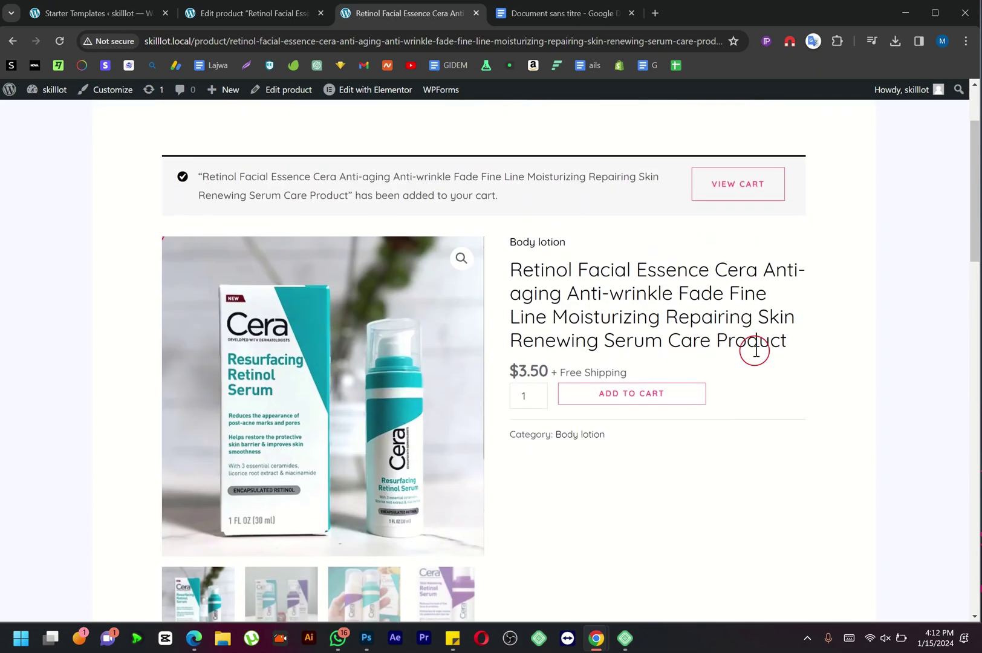
left_click(745, 191)
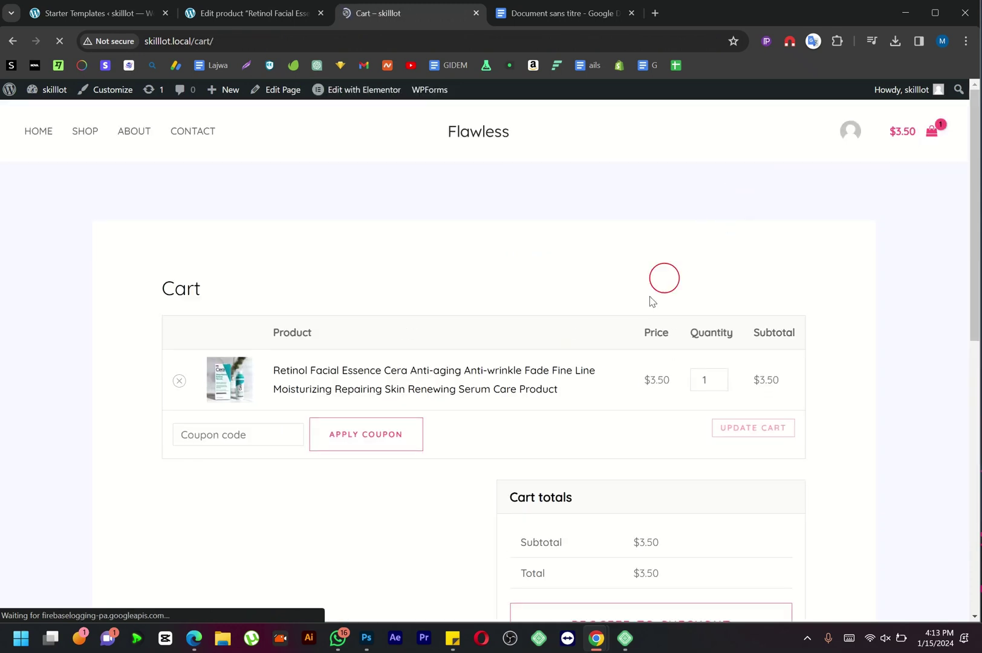
scroll(610, 386, "down", 2)
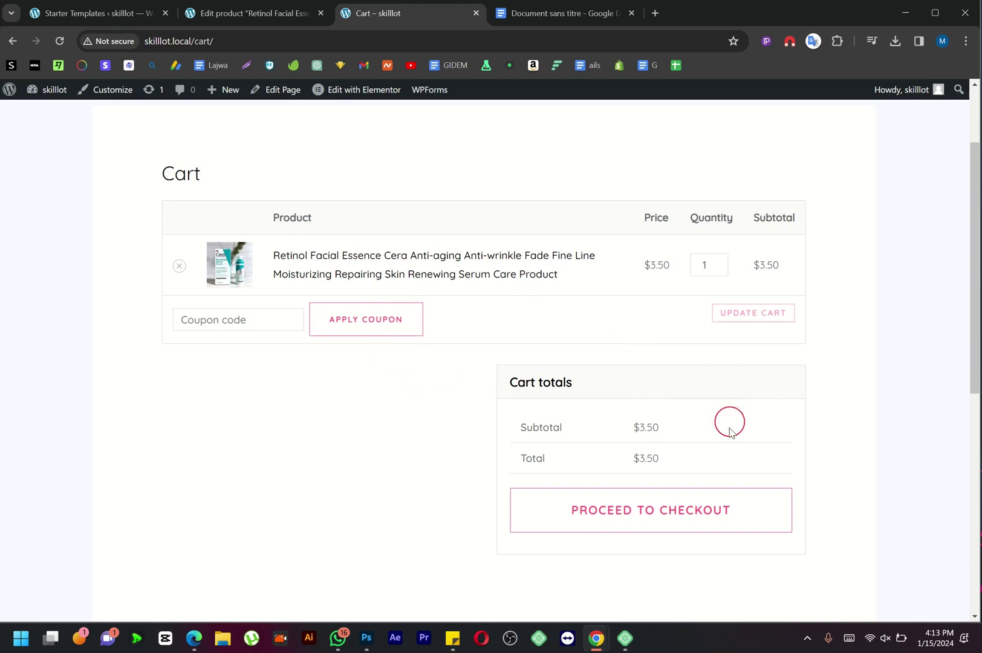
left_click(686, 516)
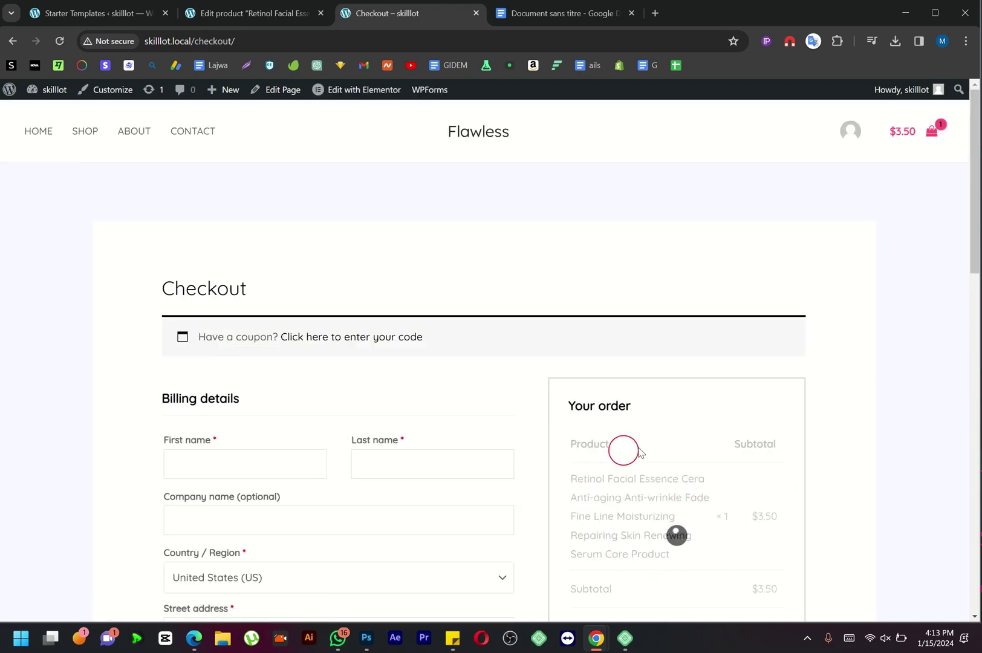
Review the checkout page's billing form and payment section, and try to place the order with the required billing fields empty
scroll(708, 471, "down", 4)
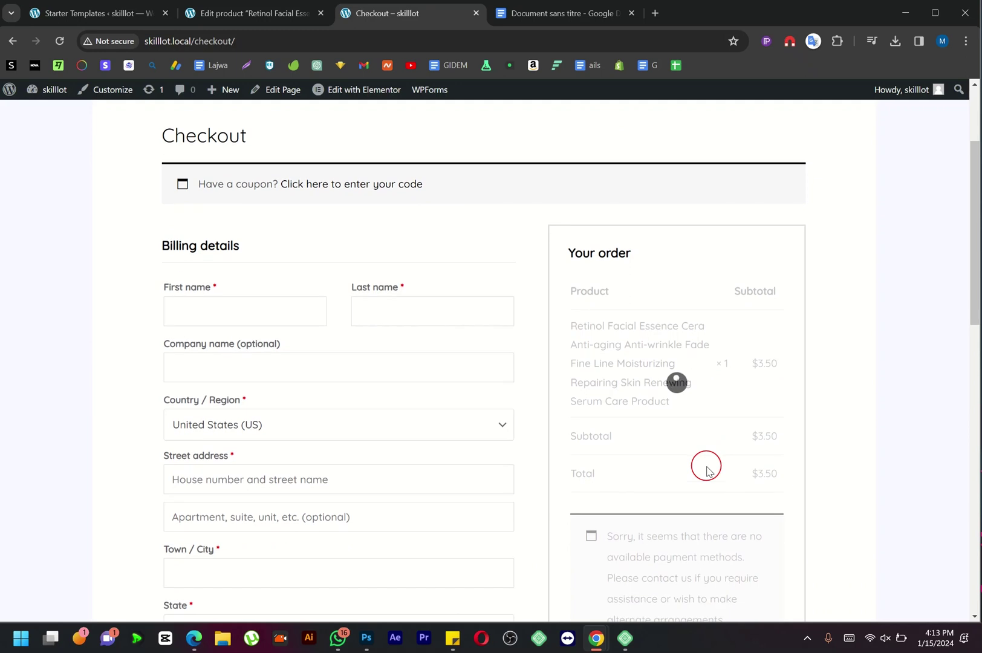
scroll(708, 471, "down", 3)
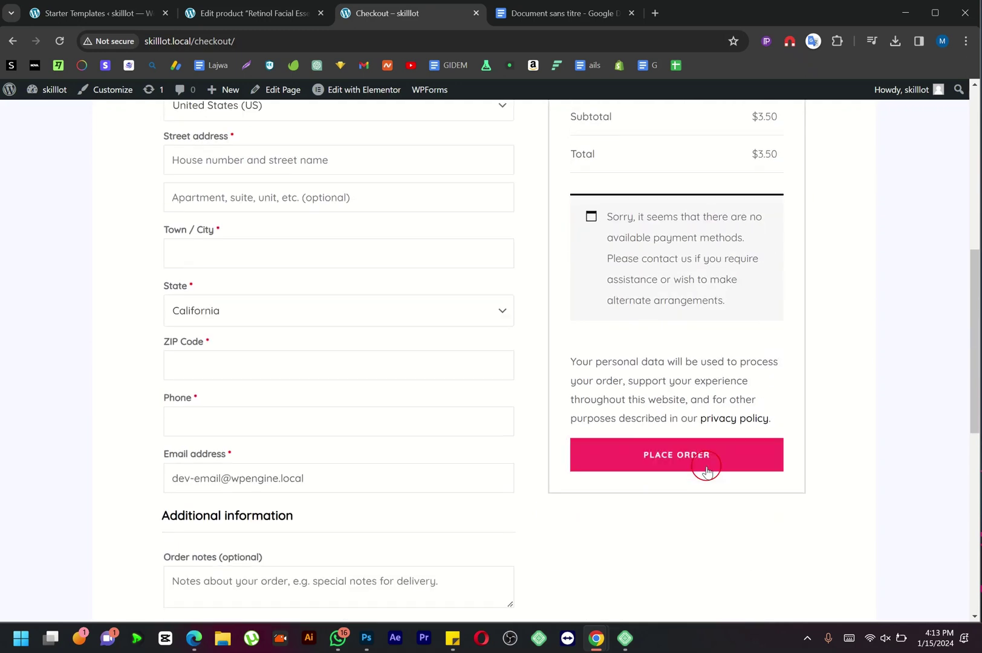
scroll(708, 471, "down", 1)
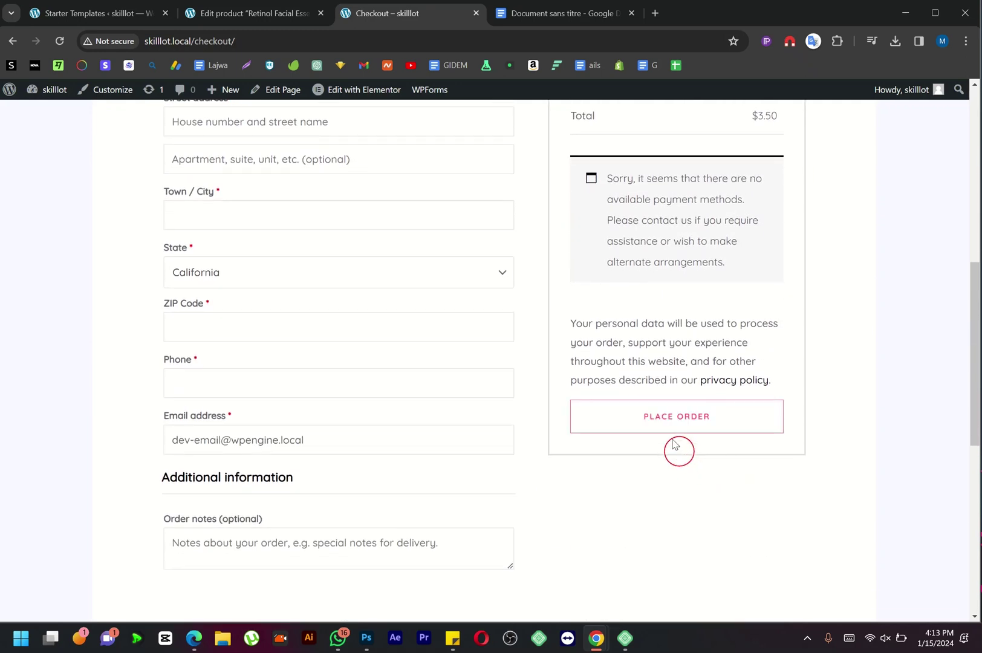
left_click(697, 420)
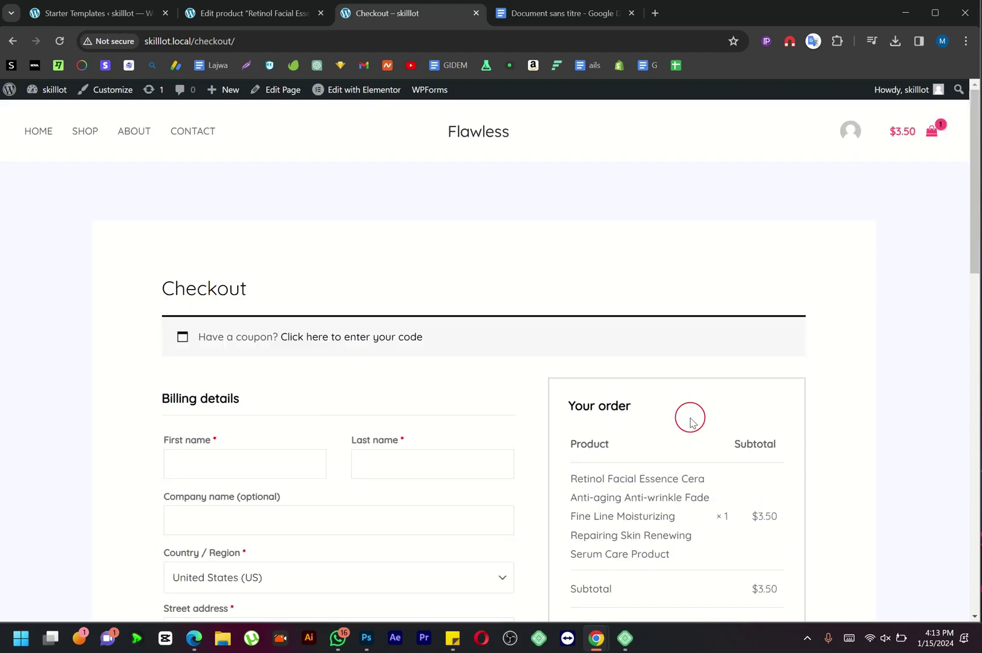
Check the retinol serum in the checkout order summary and activate the company name field in the billing details
scroll(657, 430, "down", 1)
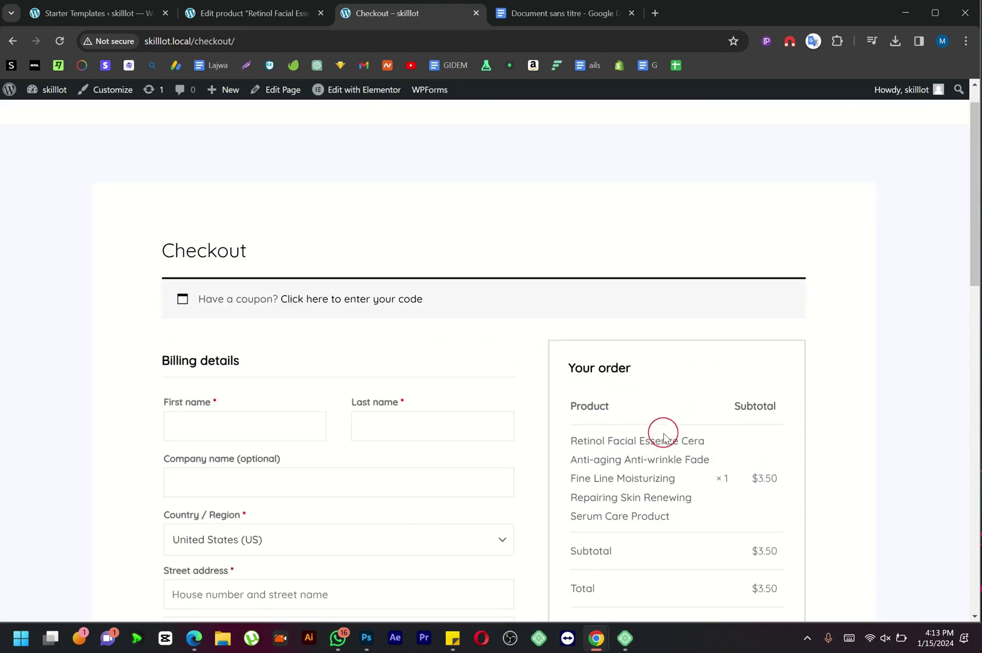
left_click_drag(629, 431, 687, 464)
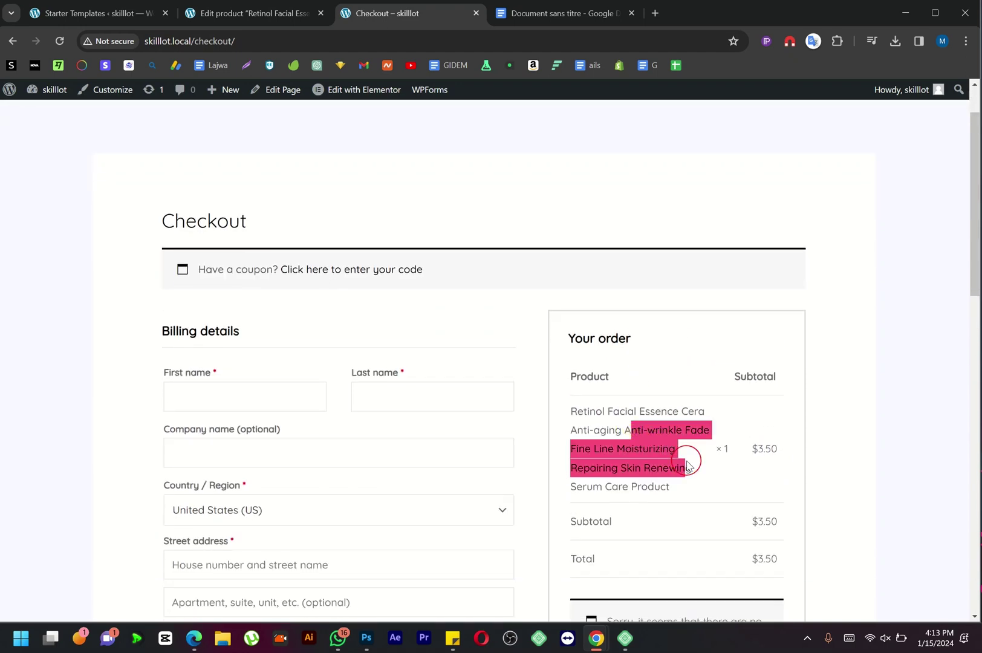
left_click(325, 453)
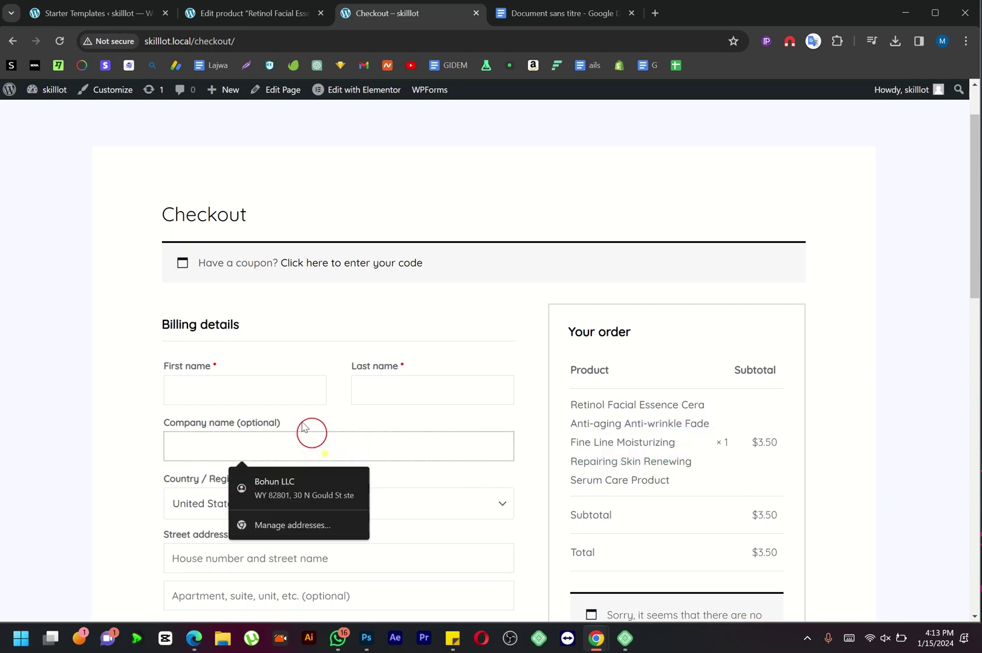